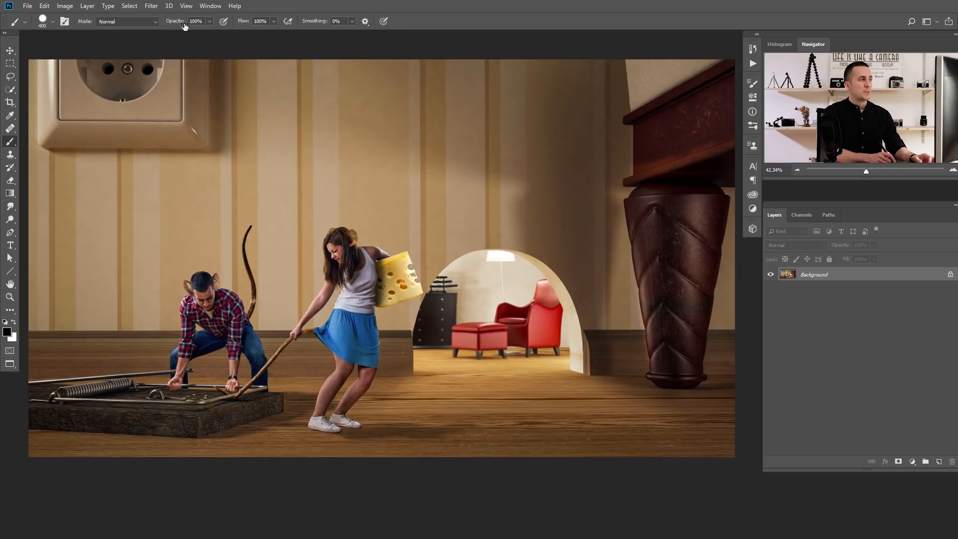
- Try different brush opacity and flow values and the pressure-for-opacity option, returning both opacity and flow to 100%
click(210, 22)
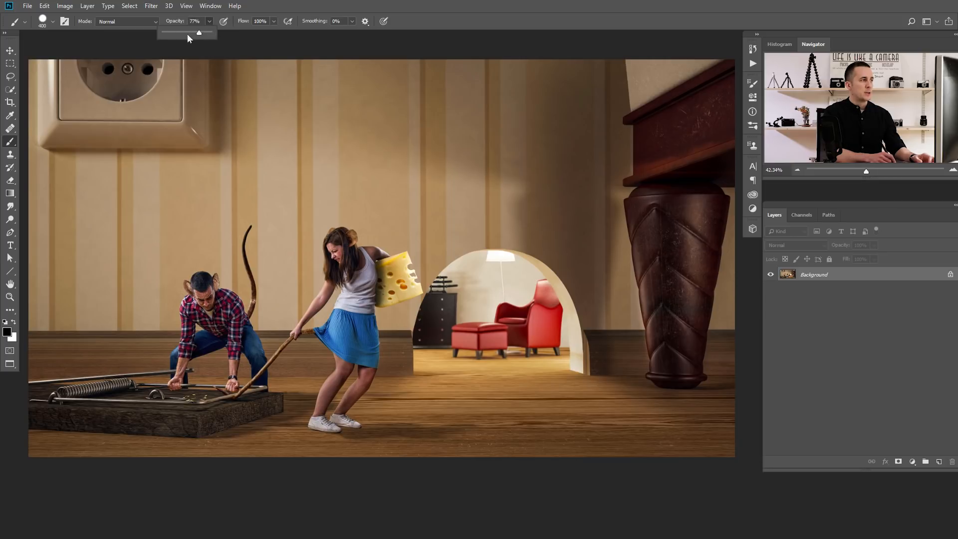
click(220, 22)
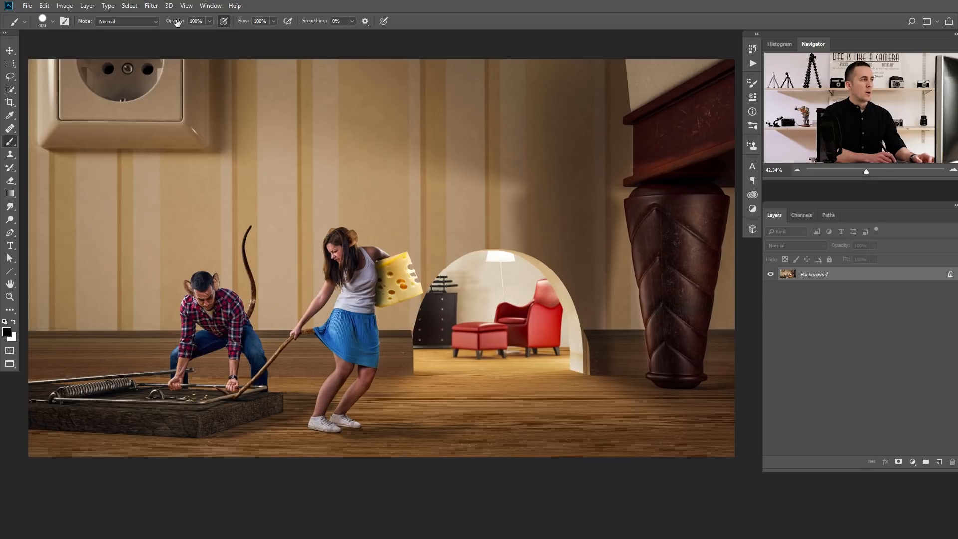
drag(174, 24, 282, 20)
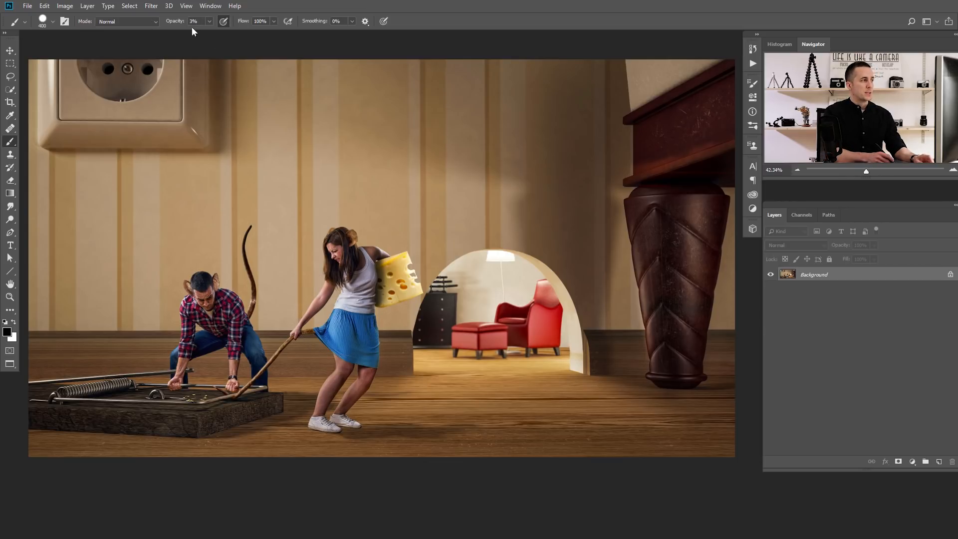
key(0)
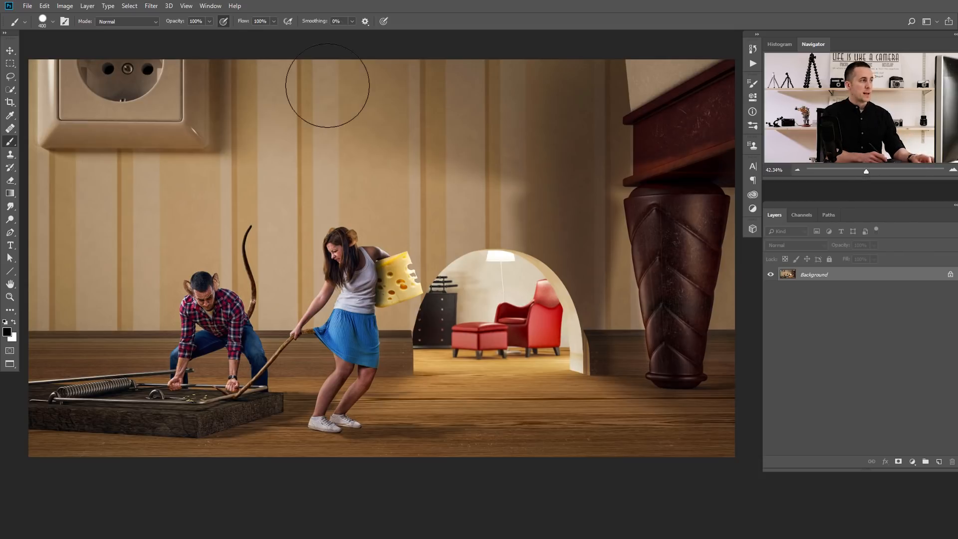
key(shift+5)
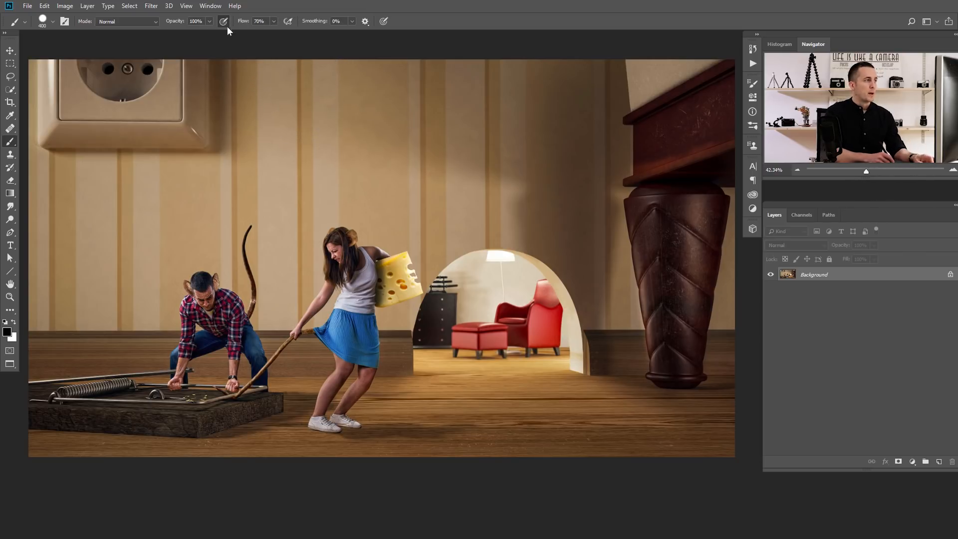
key(shift+0)
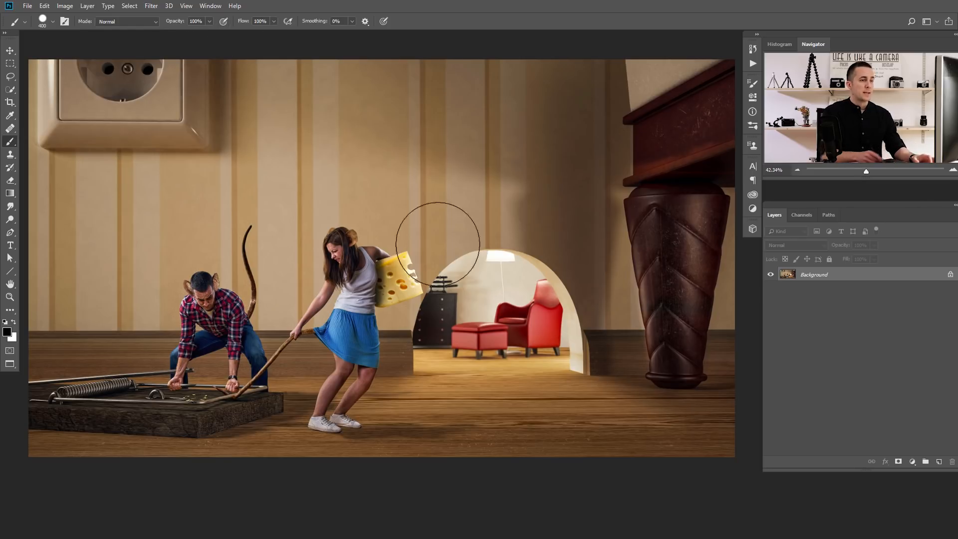
- Add a new empty layer above the background and set the foreground colour to bright orange
click(939, 462)
click(7, 332)
click(673, 440)
drag(651, 361, 660, 328)
click(756, 319)
- Paint a solid orange area over the man and woman at 100% opacity and undo it
mouse_move(347, 205)
mouse_down()
mouse_move(381, 214)
mouse_move(441, 268)
mouse_move(181, 329)
mouse_move(165, 349)
mouse_move(409, 381)
mouse_move(264, 396)
mouse_move(324, 294)
mouse_up()
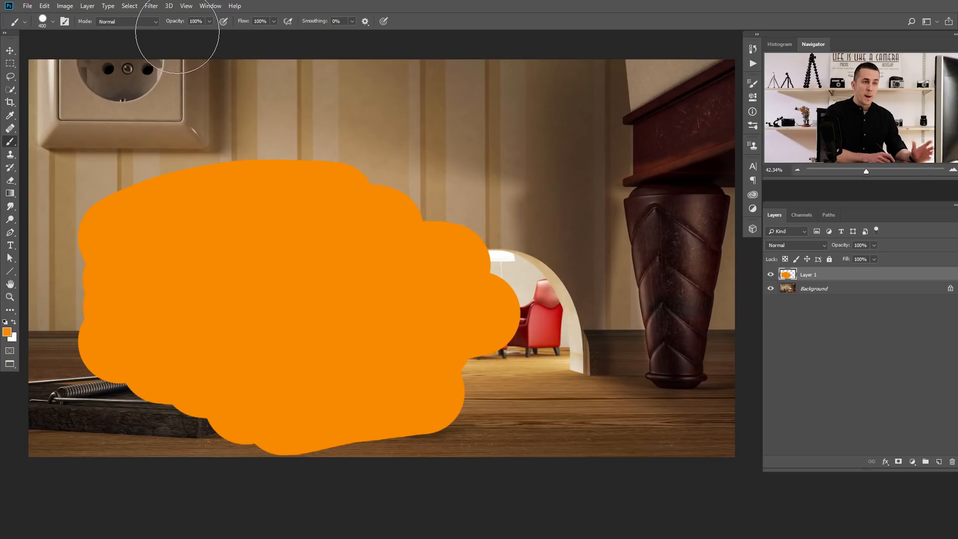
key(ctrl+z)
- Set the brush opacity to 50% and paint overlapping orange strokes over the two people and the mouse hole
key(5)
drag(165, 202, 452, 189)
mouse_move(206, 249)
mouse_down()
mouse_move(180, 320)
mouse_move(185, 369)
mouse_move(230, 400)
mouse_move(332, 396)
mouse_up()
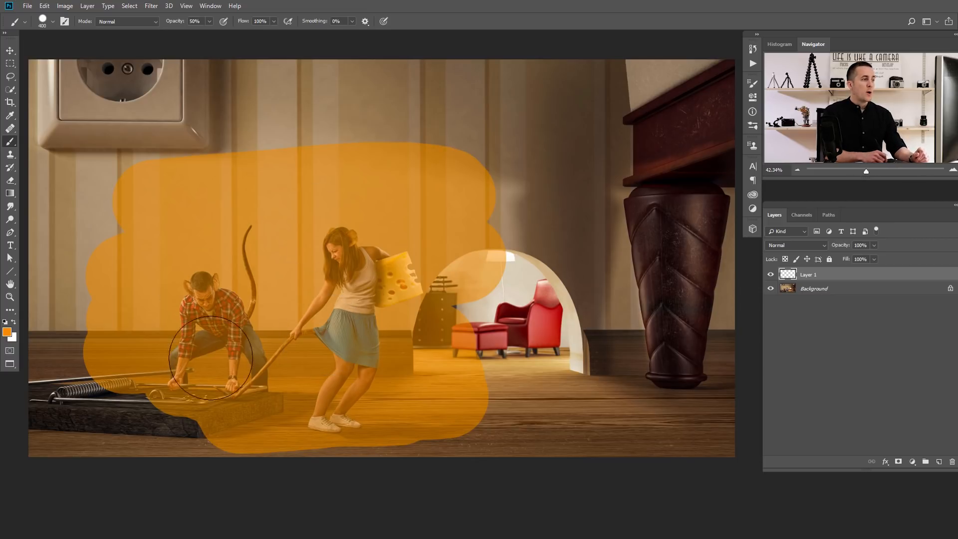
drag(336, 143, 416, 145)
mouse_move(385, 286)
mouse_down()
mouse_move(280, 307)
mouse_move(326, 231)
mouse_move(361, 325)
mouse_move(331, 213)
mouse_up()
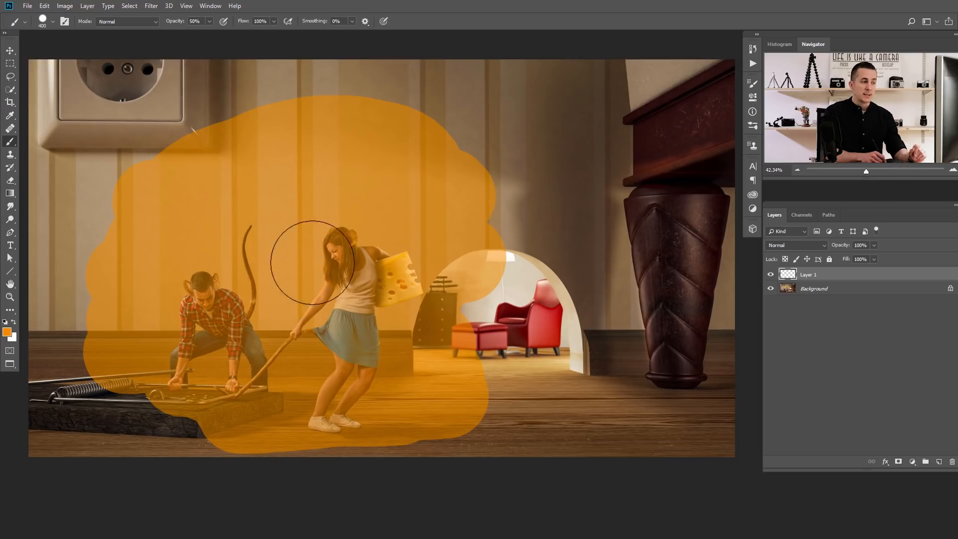
mouse_move(418, 224)
mouse_down()
mouse_move(359, 288)
mouse_move(380, 360)
mouse_move(484, 305)
mouse_up()
mouse_move(386, 257)
mouse_down()
mouse_move(112, 298)
mouse_move(294, 290)
mouse_move(282, 400)
mouse_move(145, 380)
mouse_move(357, 267)
mouse_move(304, 259)
mouse_move(330, 269)
mouse_up()
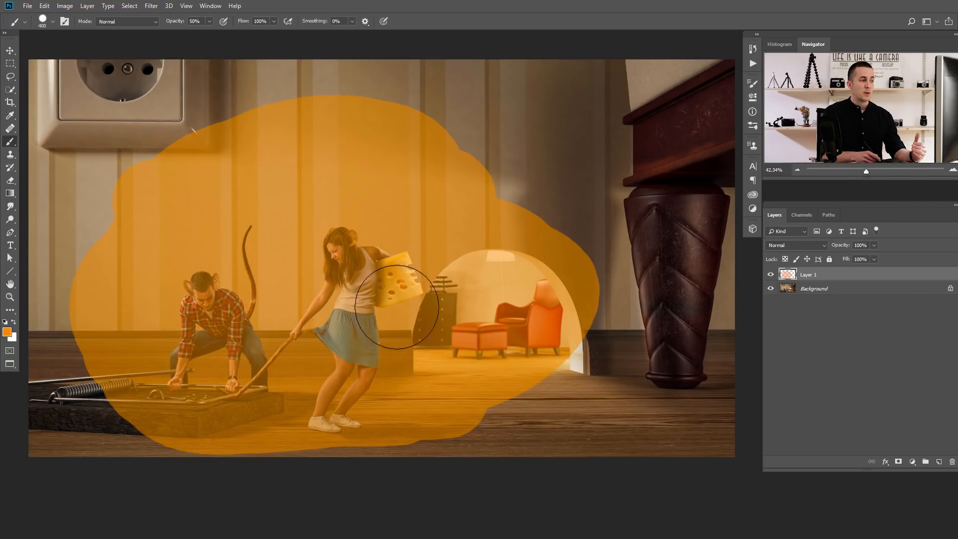
mouse_move(417, 385)
mouse_down()
mouse_move(267, 420)
mouse_move(441, 365)
mouse_move(314, 380)
mouse_move(373, 341)
mouse_move(288, 329)
mouse_move(367, 281)
mouse_move(255, 293)
mouse_move(383, 250)
mouse_move(173, 284)
mouse_move(299, 227)
mouse_move(287, 222)
mouse_move(278, 228)
mouse_move(380, 219)
mouse_move(286, 218)
mouse_move(256, 281)
mouse_up()
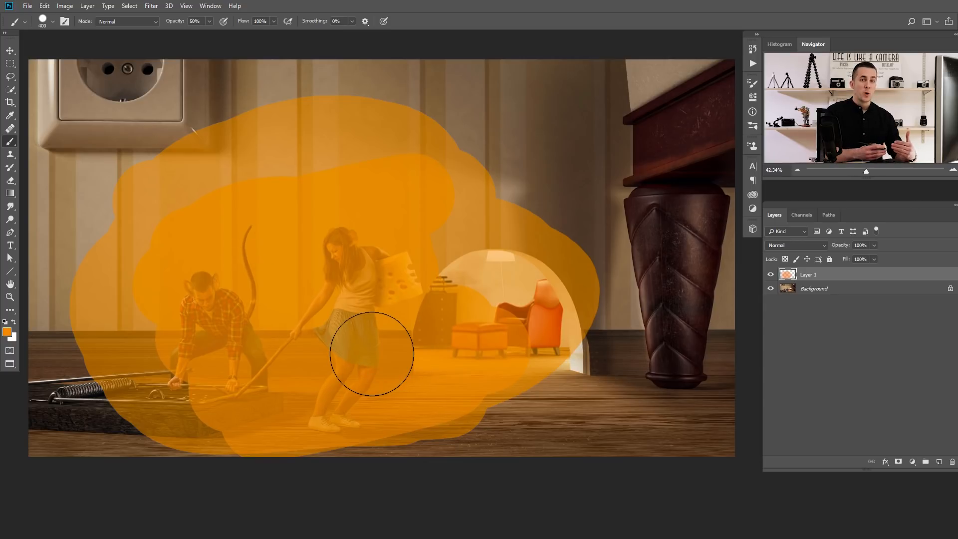
mouse_move(372, 354)
mouse_down()
mouse_move(370, 334)
mouse_move(350, 398)
mouse_move(366, 297)
mouse_move(328, 424)
mouse_move(357, 227)
mouse_move(326, 389)
mouse_move(388, 318)
mouse_move(381, 421)
mouse_move(408, 283)
mouse_move(346, 438)
mouse_move(360, 211)
mouse_move(309, 360)
mouse_move(324, 402)
mouse_move(374, 395)
mouse_move(401, 220)
mouse_move(369, 359)
mouse_move(337, 411)
mouse_move(344, 238)
mouse_move(341, 383)
mouse_move(379, 394)
mouse_move(380, 217)
mouse_move(324, 385)
mouse_move(330, 252)
mouse_move(315, 237)
mouse_move(339, 240)
mouse_move(344, 377)
mouse_move(363, 402)
mouse_move(389, 374)
mouse_up()
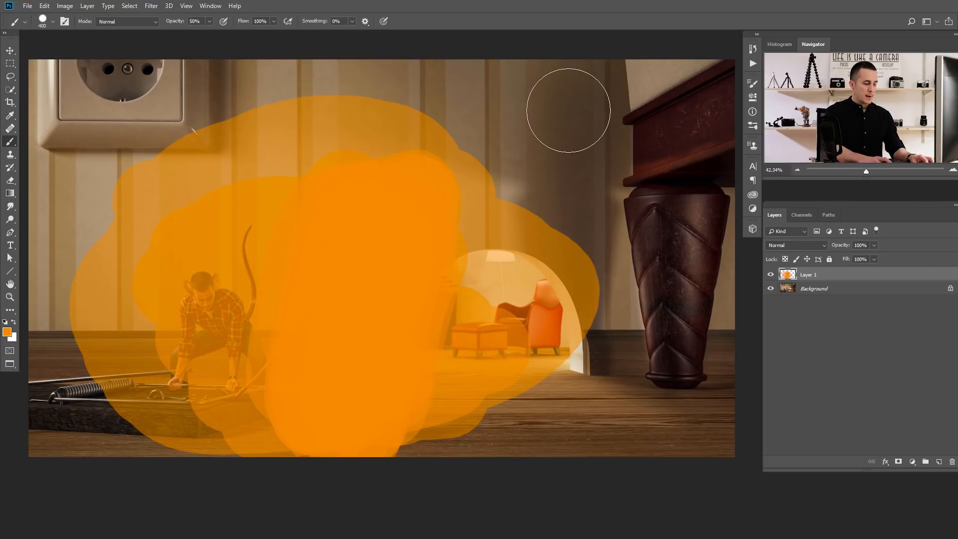
- Clear all the orange paint from Layer 1 and remove the selection
key(ctrl+a)
key(Delete)
key(ctrl+d)
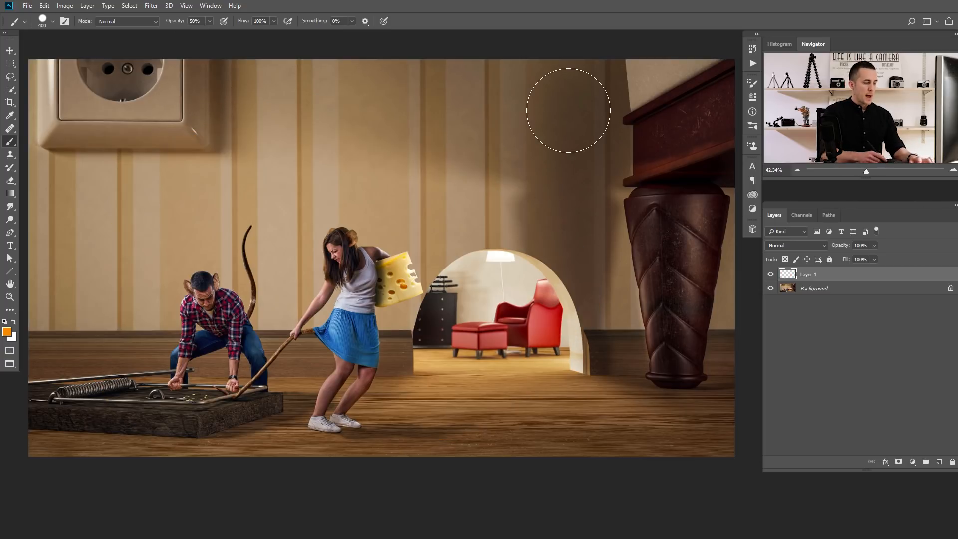
- Set the brush to 100% opacity and 10% flow, and build up orange paint over the people and the mousetrap
key(0)
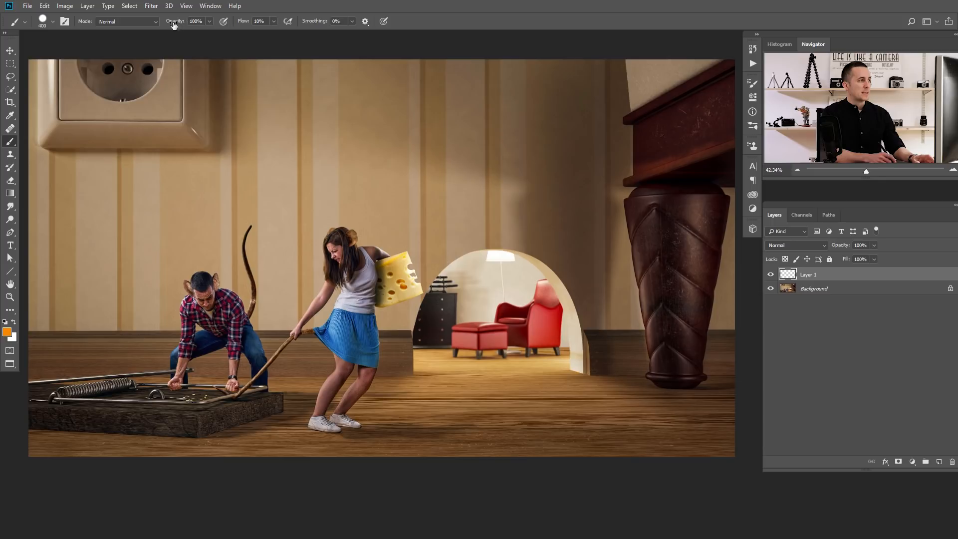
mouse_move(148, 176)
mouse_down()
mouse_move(379, 152)
mouse_move(440, 192)
mouse_up()
mouse_move(242, 237)
mouse_down()
mouse_move(153, 260)
mouse_move(162, 314)
mouse_move(407, 285)
mouse_move(469, 299)
mouse_move(464, 335)
mouse_move(421, 354)
mouse_move(164, 386)
mouse_move(147, 399)
mouse_up()
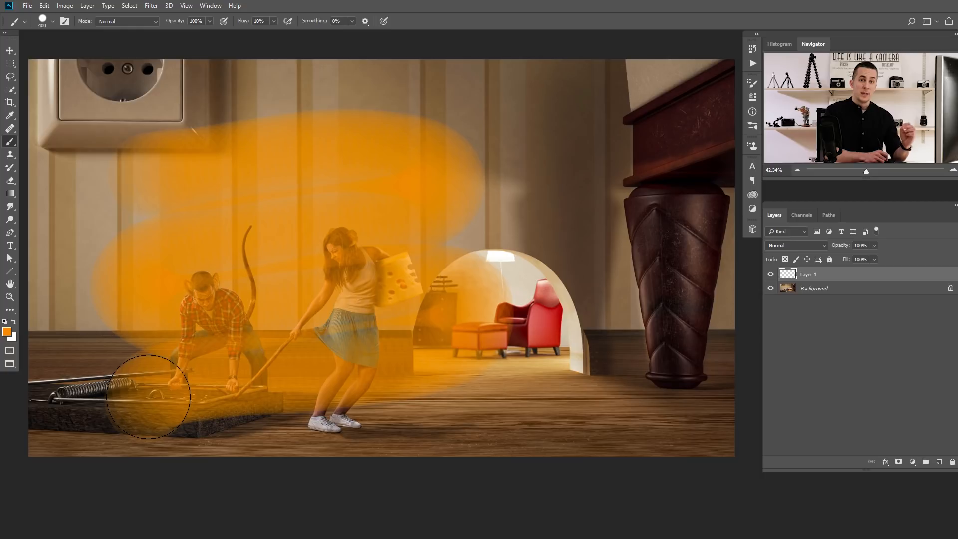
mouse_move(149, 396)
mouse_down()
mouse_move(374, 353)
mouse_move(455, 318)
mouse_move(400, 290)
mouse_move(168, 322)
mouse_move(175, 282)
mouse_move(433, 219)
mouse_move(397, 164)
mouse_move(248, 164)
mouse_move(139, 184)
mouse_move(302, 157)
mouse_move(402, 208)
mouse_move(280, 222)
mouse_move(164, 262)
mouse_move(160, 319)
mouse_move(330, 292)
mouse_move(443, 298)
mouse_move(411, 342)
mouse_move(175, 387)
mouse_move(125, 414)
mouse_move(214, 370)
mouse_move(394, 337)
mouse_move(346, 295)
mouse_move(202, 323)
mouse_move(184, 298)
mouse_move(376, 240)
mouse_up()
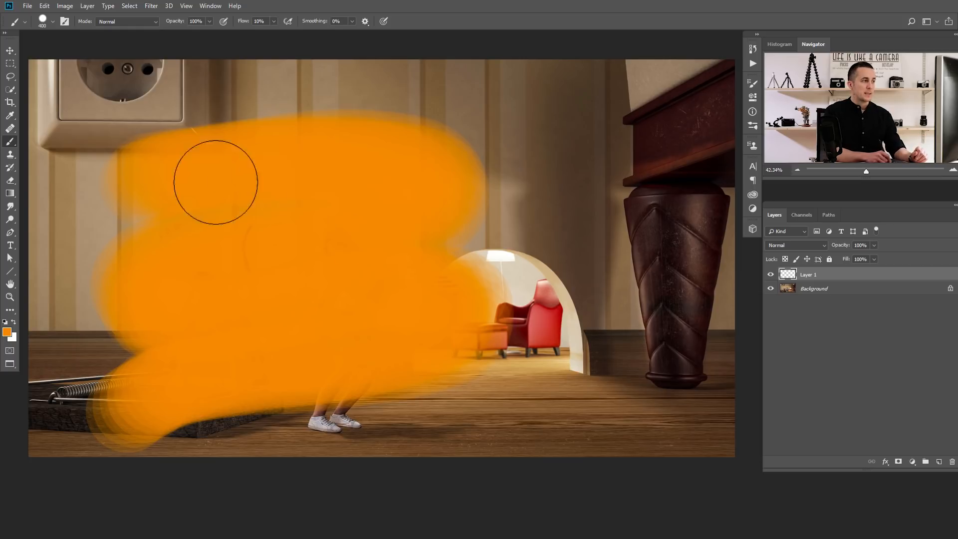
mouse_move(357, 317)
mouse_down()
mouse_move(376, 347)
mouse_move(336, 400)
mouse_up()
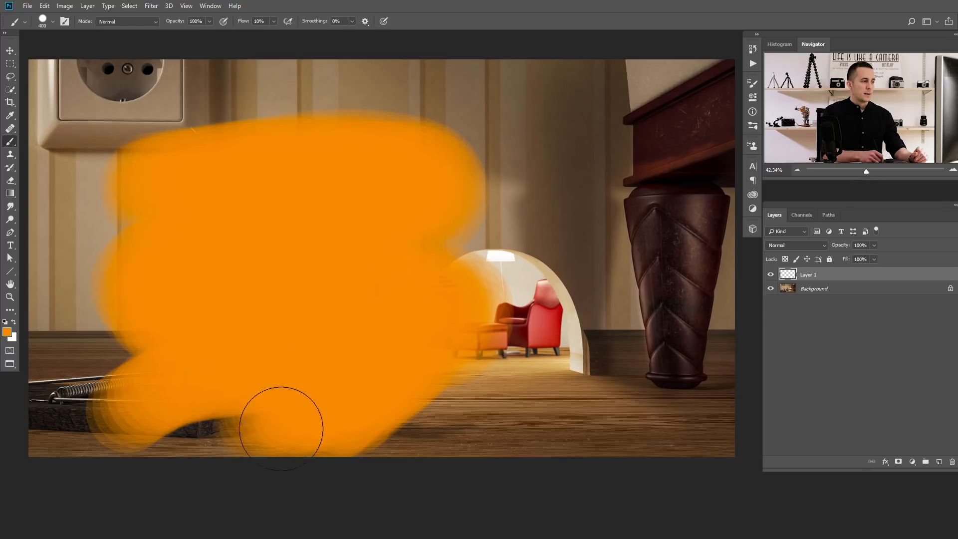
drag(281, 428, 444, 345)
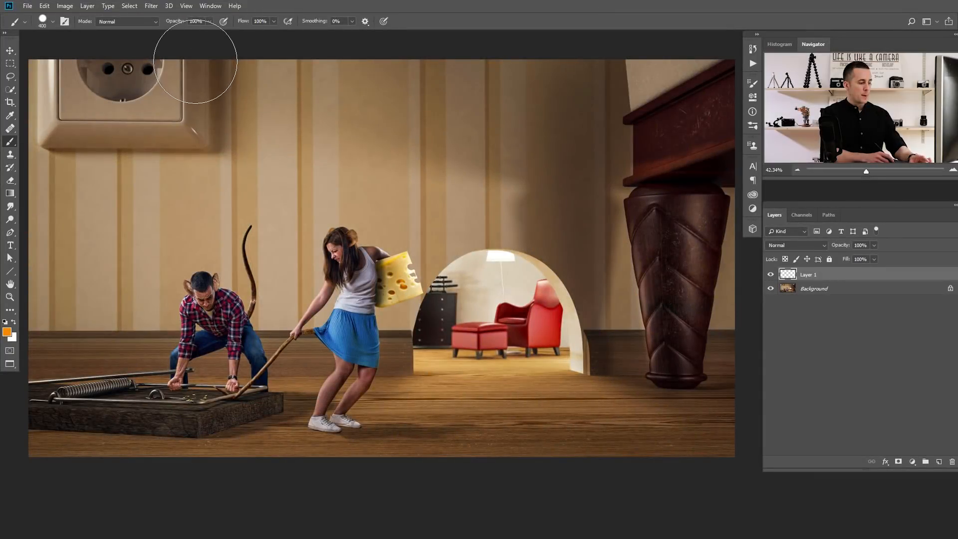
- Set the brush to 50% opacity and 100% flow, and paint two overlapping straight horizontal orange strokes across the upper wallpaper
key(5)
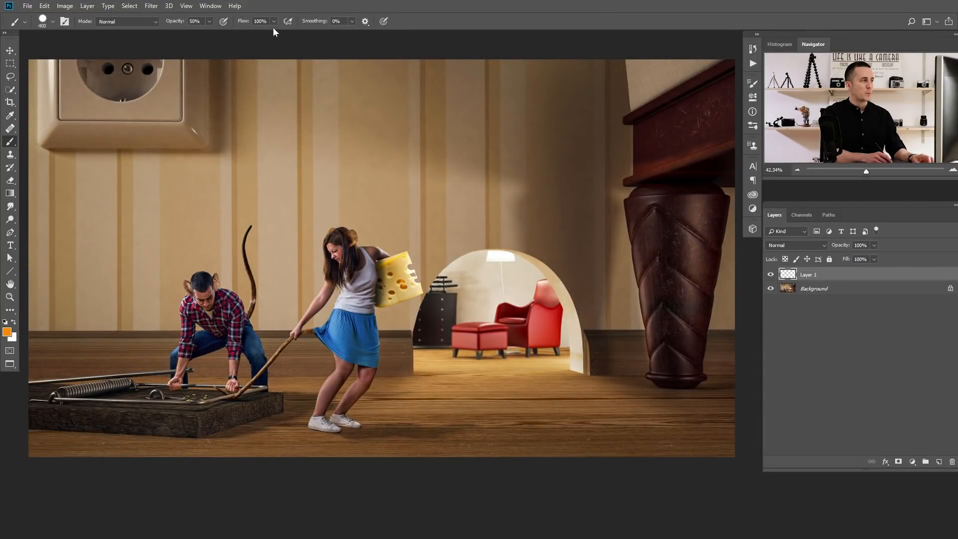
click(193, 159)
drag(240, 161, 503, 144)
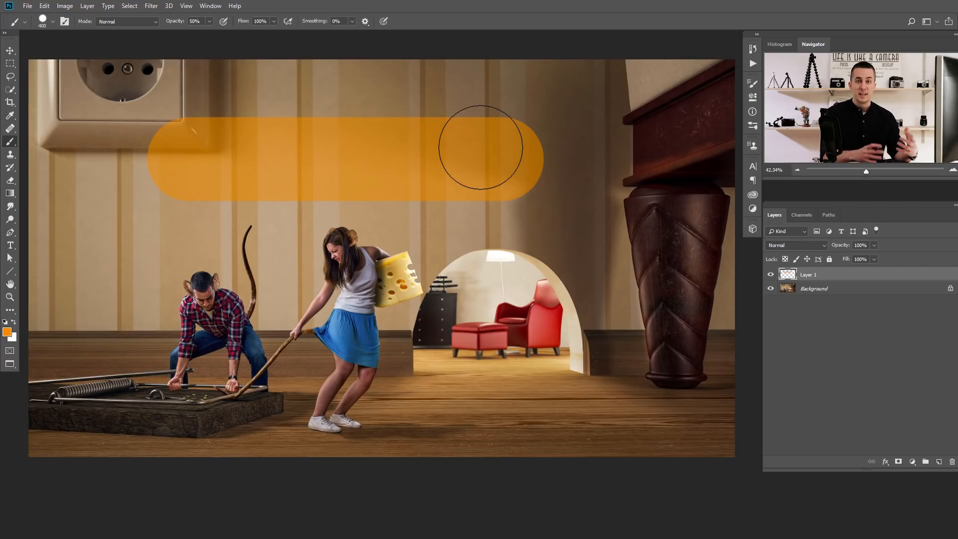
drag(189, 158, 504, 163)
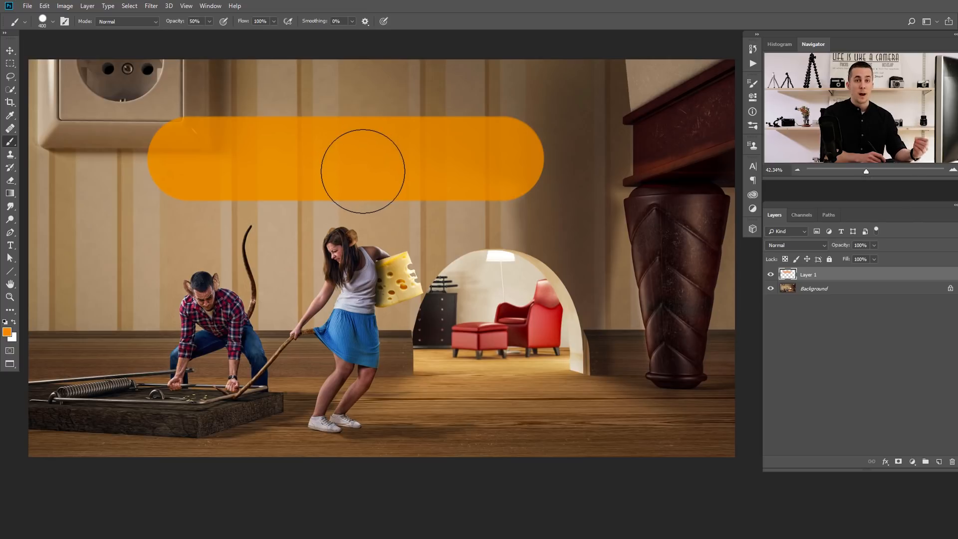
key(ctrl+z)
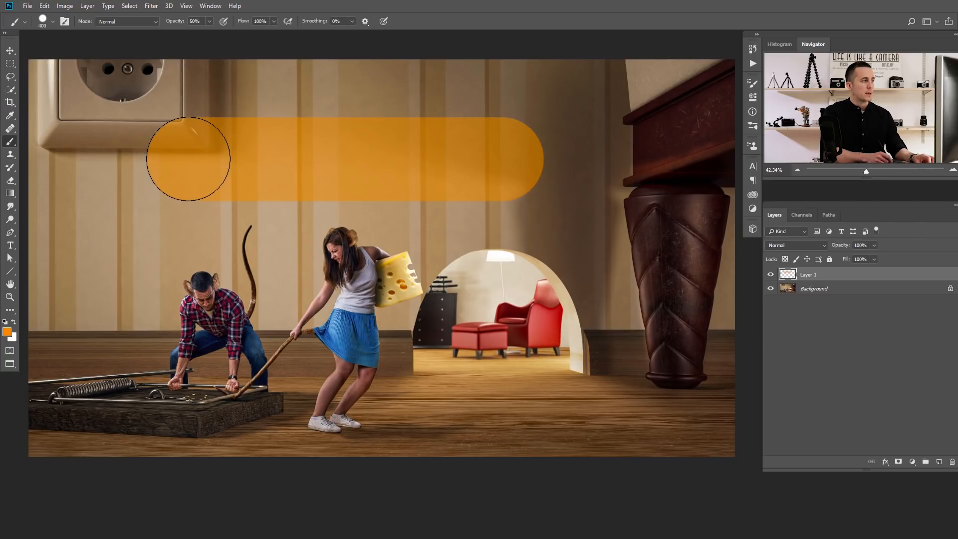
drag(189, 158, 503, 160)
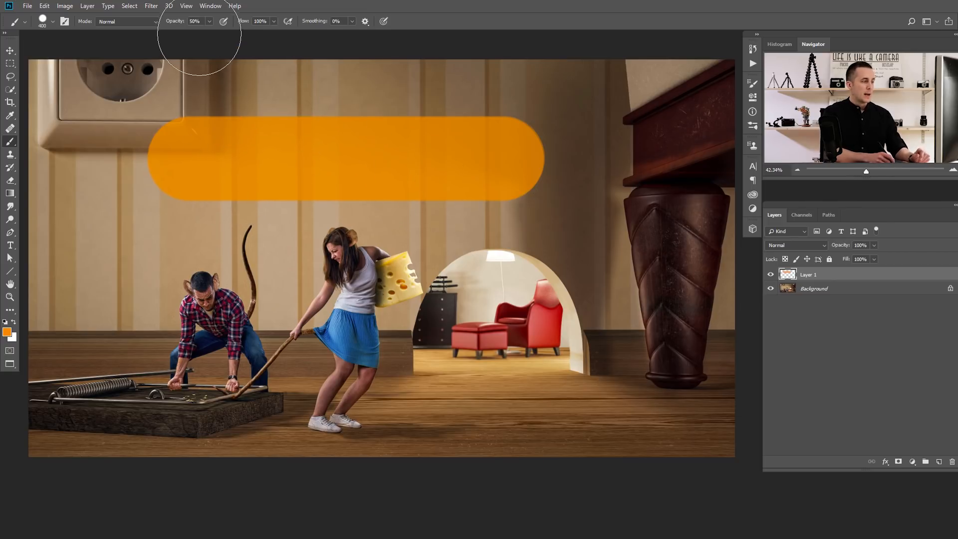
- Set the brush opacity to 75% and paint a straight horizontal orange stroke below the existing band
key(7)
key(5)
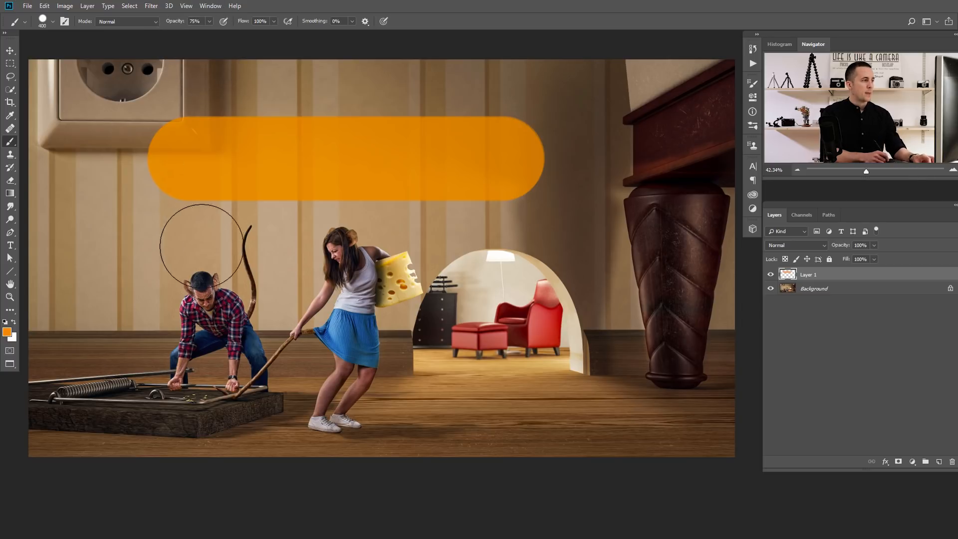
drag(187, 253, 501, 256)
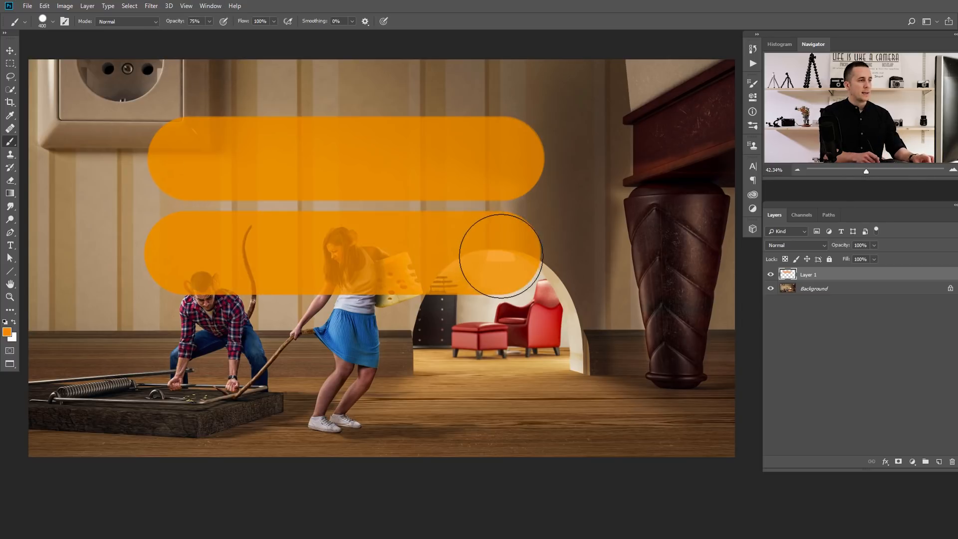
- Try rotating the two painted bands 90° with Free Transform and moving them over the woman
key(ctrl+t)
mouse_move(499, 75)
mouse_down()
mouse_move(569, 210)
mouse_move(448, 302)
mouse_up()
drag(372, 258, 379, 287)
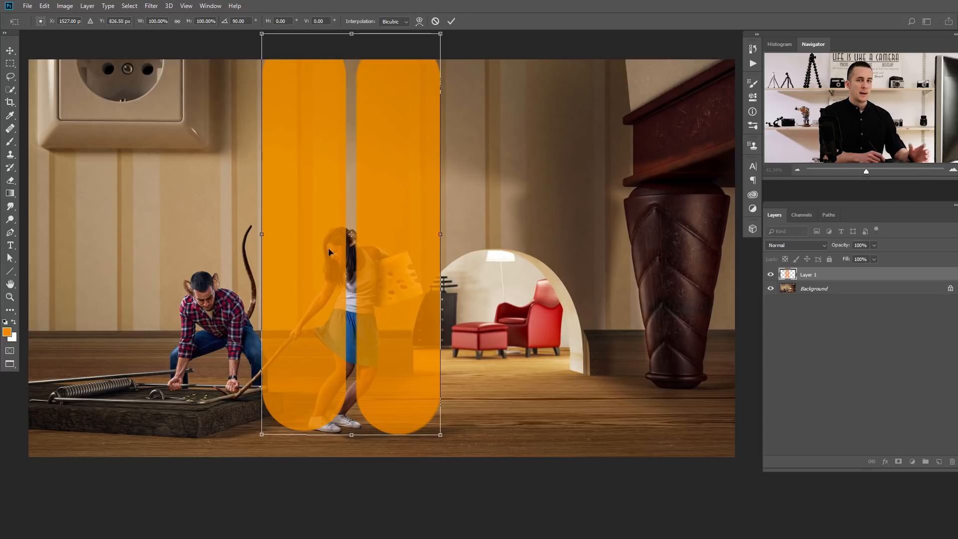
drag(376, 225, 363, 210)
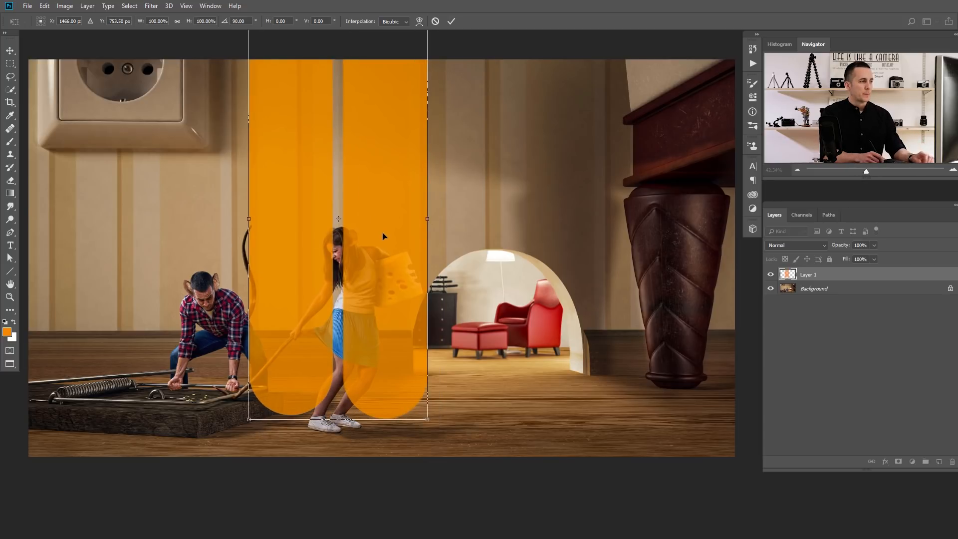
key(Escape)
- Undo the lower orange stroke and paint a straight 75% opacity stroke over the upper band with the Brush tool
key(b)
key(ctrl+z)
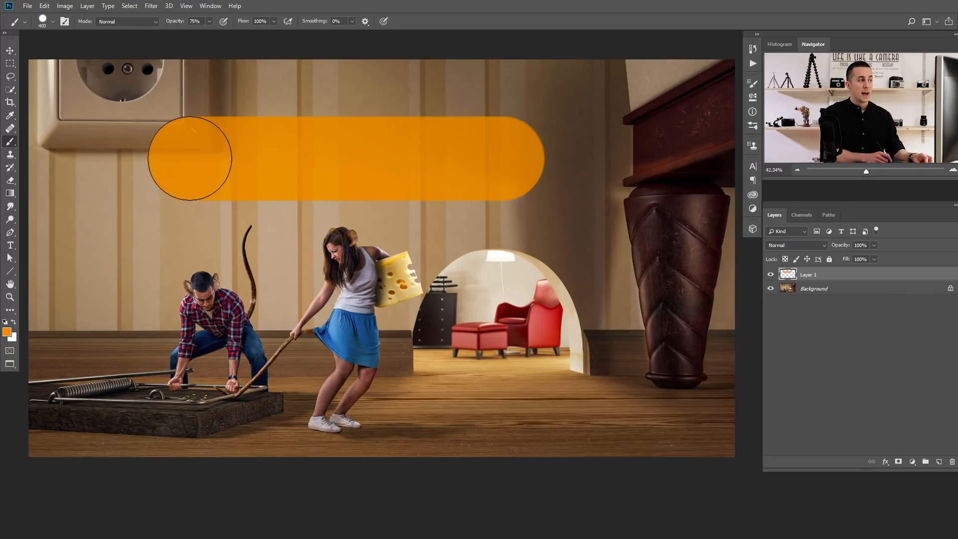
drag(191, 159, 505, 158)
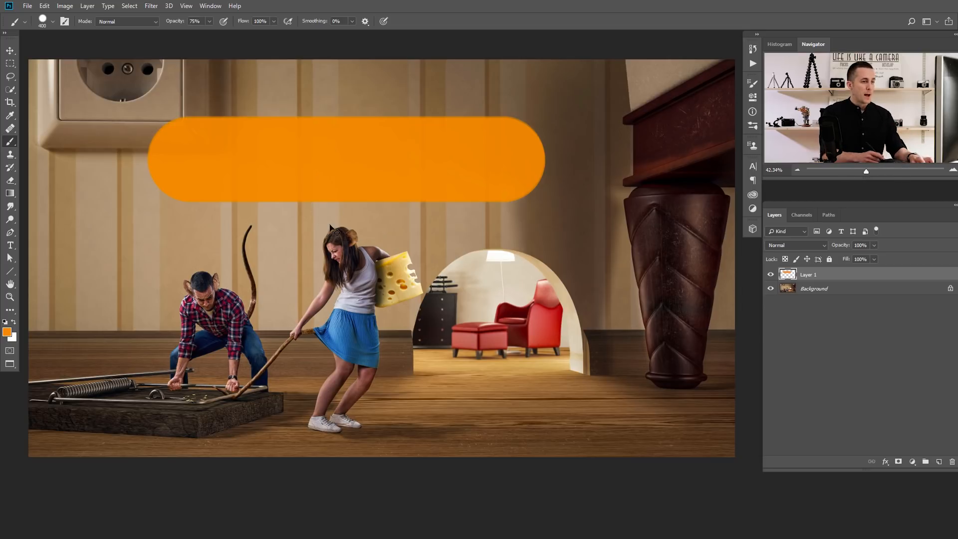
- Replace the painted layer with a new empty layer and try a brush stroke at 50% opacity
key(Delete)
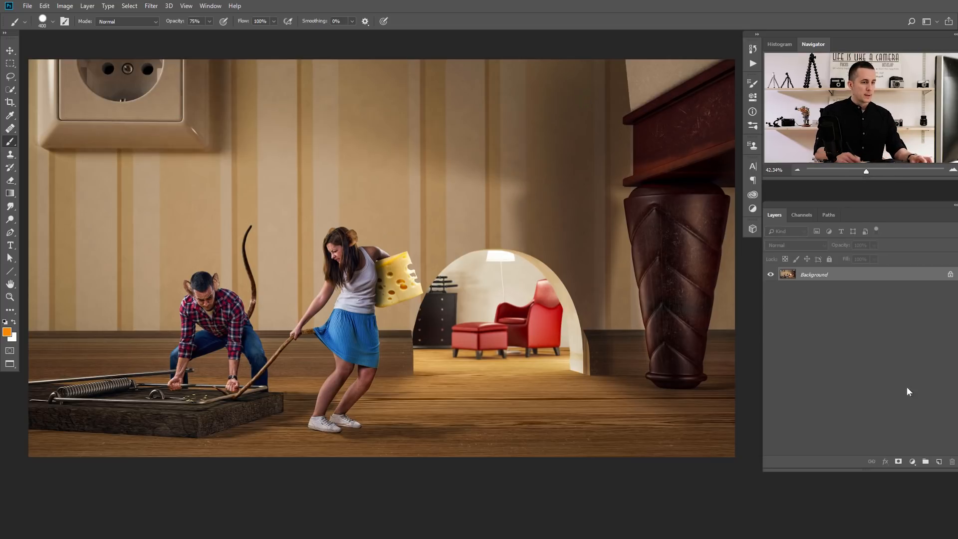
click(939, 461)
key(5)
mouse_move(208, 235)
mouse_down()
mouse_move(351, 149)
mouse_move(375, 188)
mouse_move(426, 213)
mouse_move(306, 278)
mouse_move(317, 220)
mouse_move(386, 156)
mouse_move(279, 329)
mouse_up()
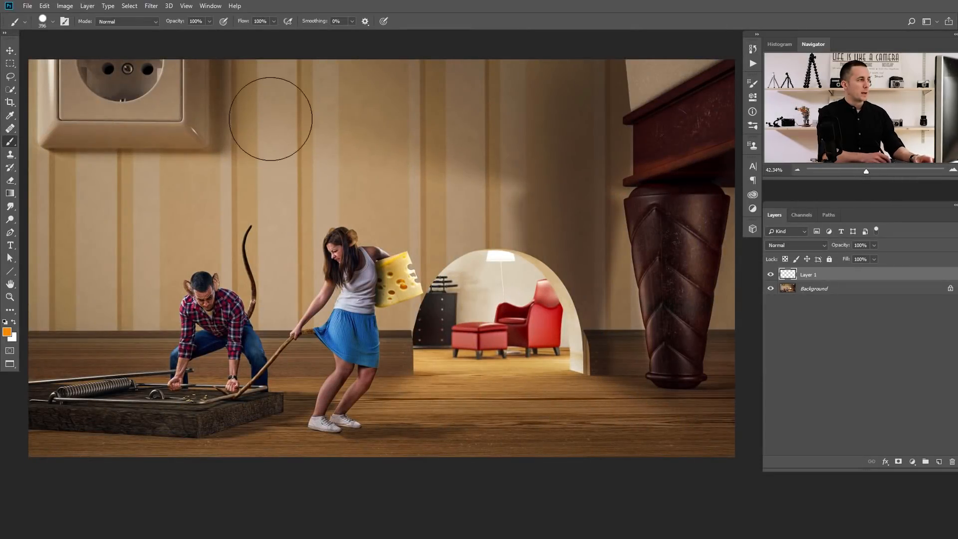
- Set the flow to 50% at 100% opacity, paint a winding orange stroke across the scene, and undo it
key(shift+5)
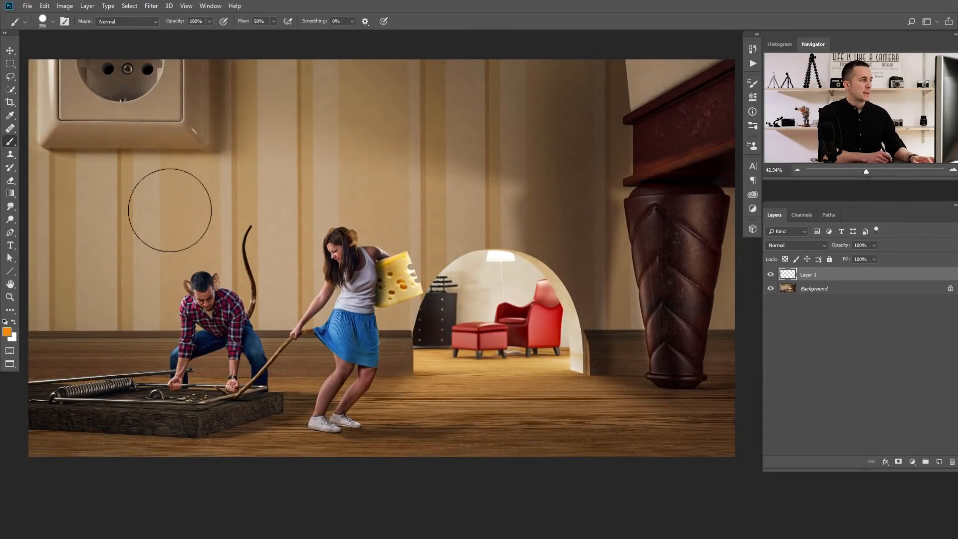
mouse_move(124, 203)
mouse_down()
mouse_move(290, 174)
mouse_move(409, 170)
mouse_move(450, 182)
mouse_move(492, 227)
mouse_move(497, 290)
mouse_move(472, 323)
mouse_move(401, 332)
mouse_move(266, 306)
mouse_move(176, 312)
mouse_move(154, 330)
mouse_move(152, 355)
mouse_move(185, 400)
mouse_move(205, 412)
mouse_move(267, 428)
mouse_move(541, 421)
mouse_move(647, 375)
mouse_up()
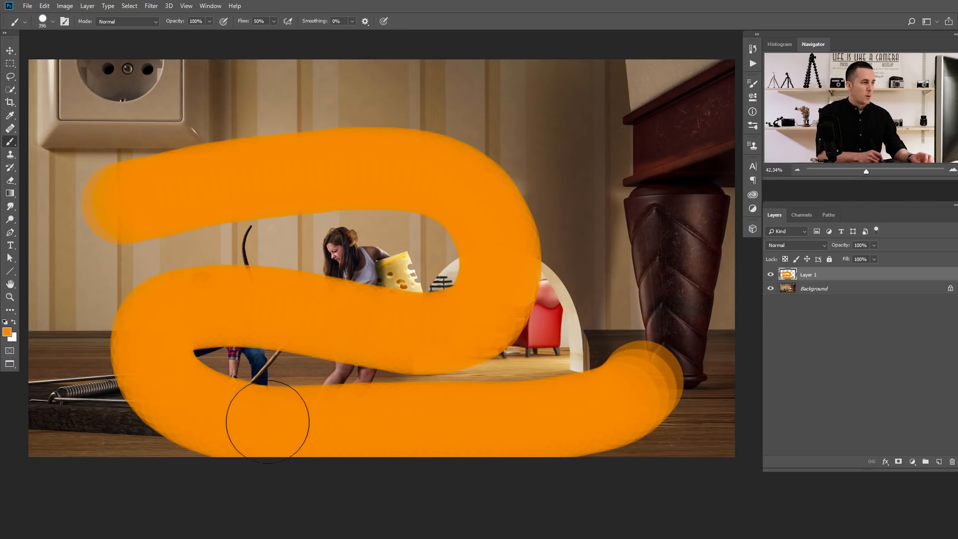
key(ctrl+z)
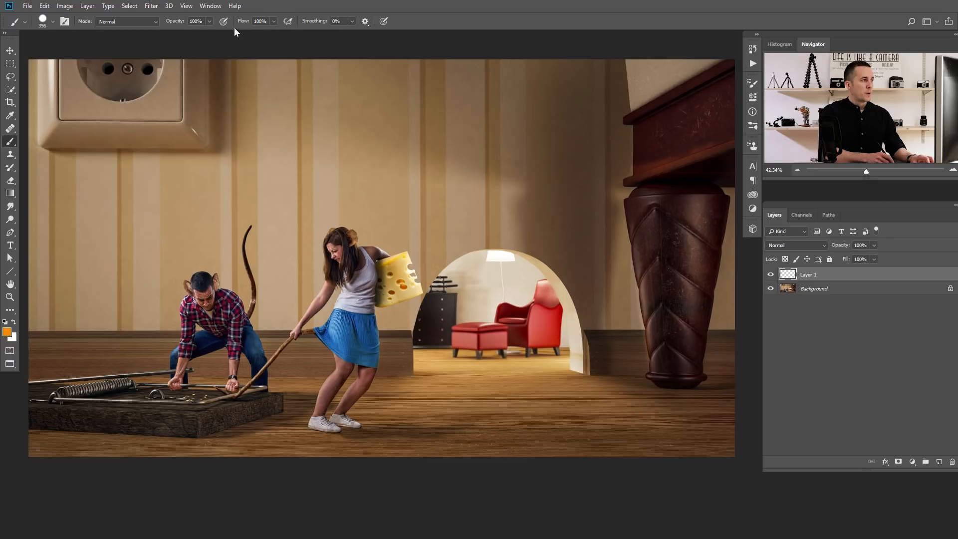
- Set the brush opacity to 50%, paint overlapping orange strokes across the wall above the two people, and undo them
key(5)
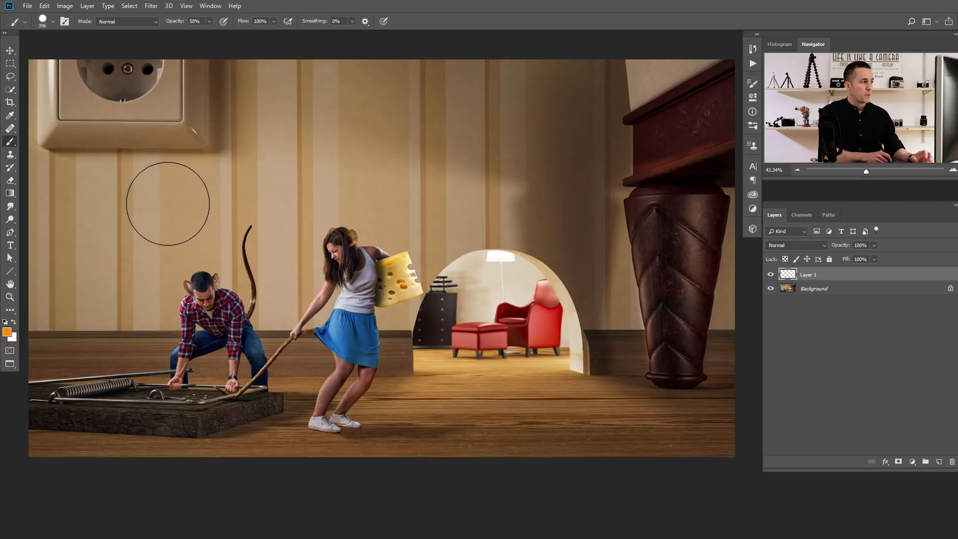
drag(168, 202, 170, 207)
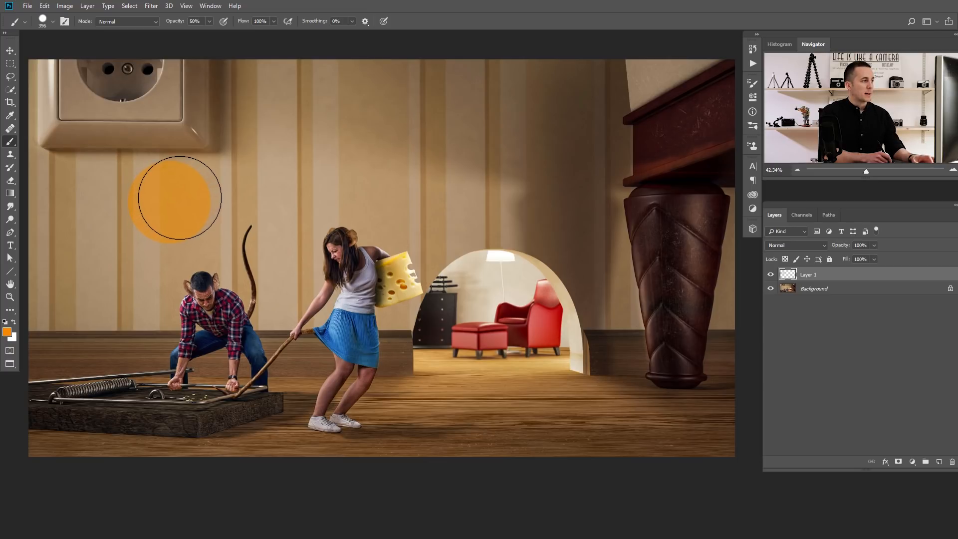
drag(187, 198, 252, 185)
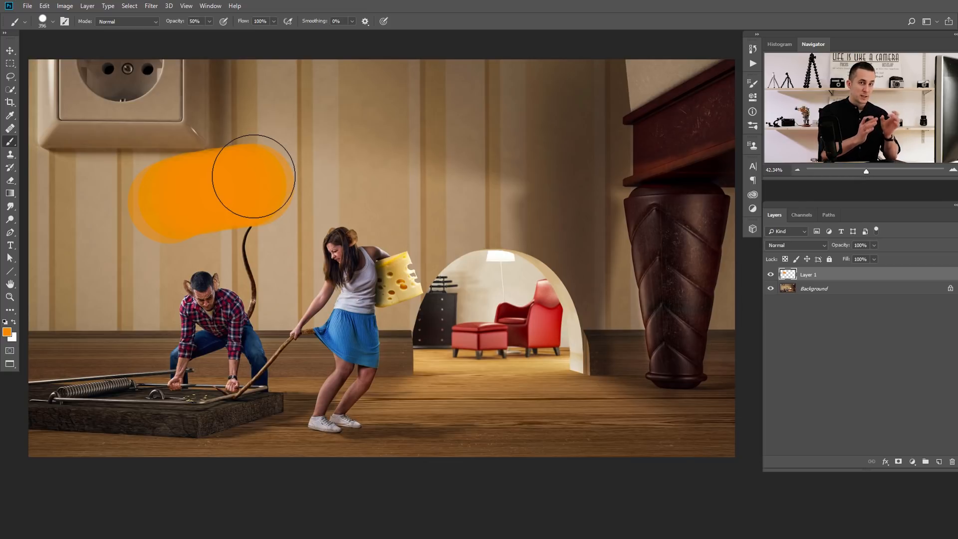
mouse_move(254, 176)
mouse_down()
mouse_move(344, 169)
mouse_move(323, 172)
mouse_up()
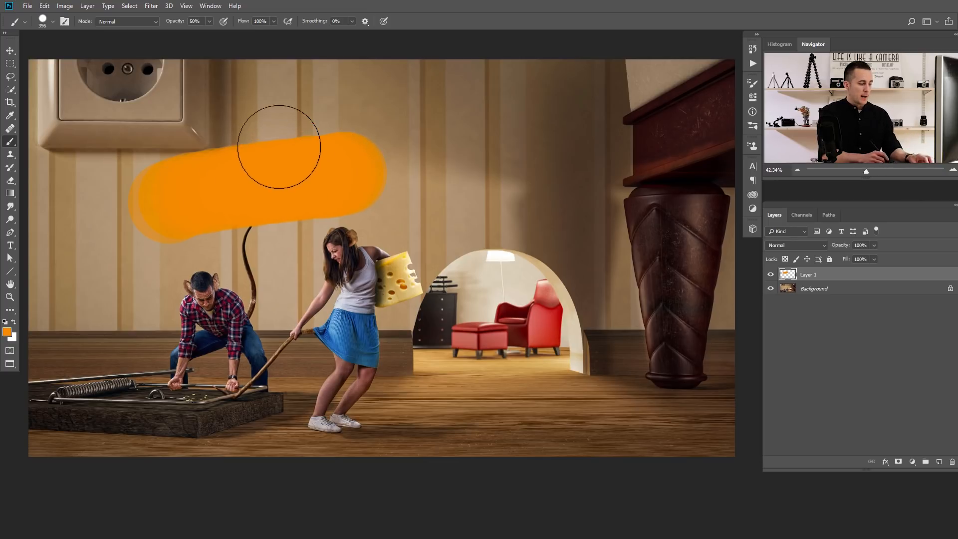
key(ctrl+z)
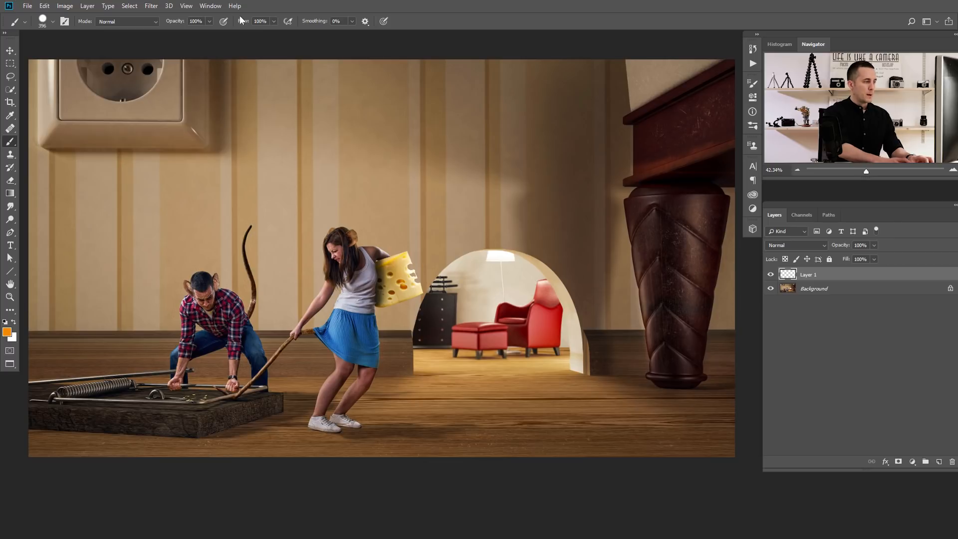
- Set the flow to 50% at 100% opacity, paint an orange stroke over the wall above the man, and undo it
key(shift+5)
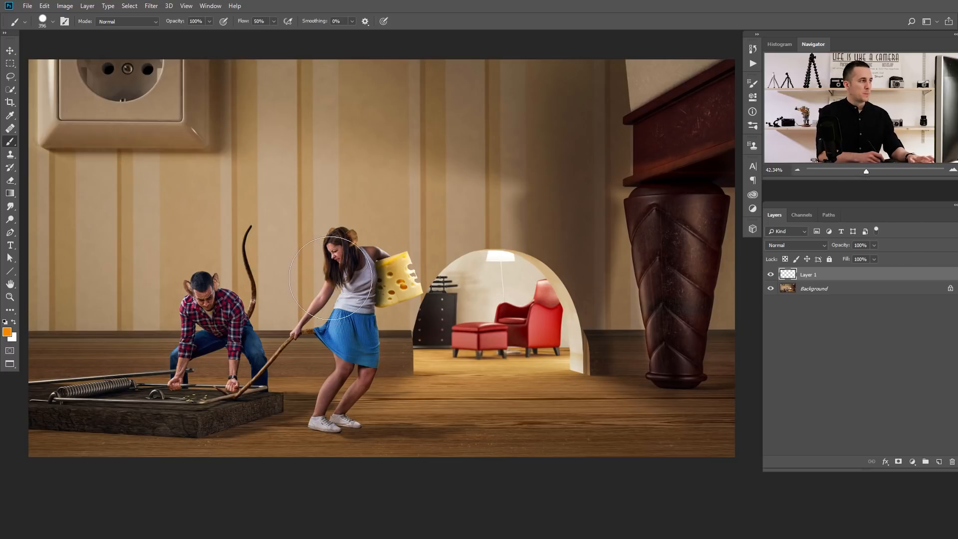
drag(154, 209, 309, 187)
key(ctrl+z)
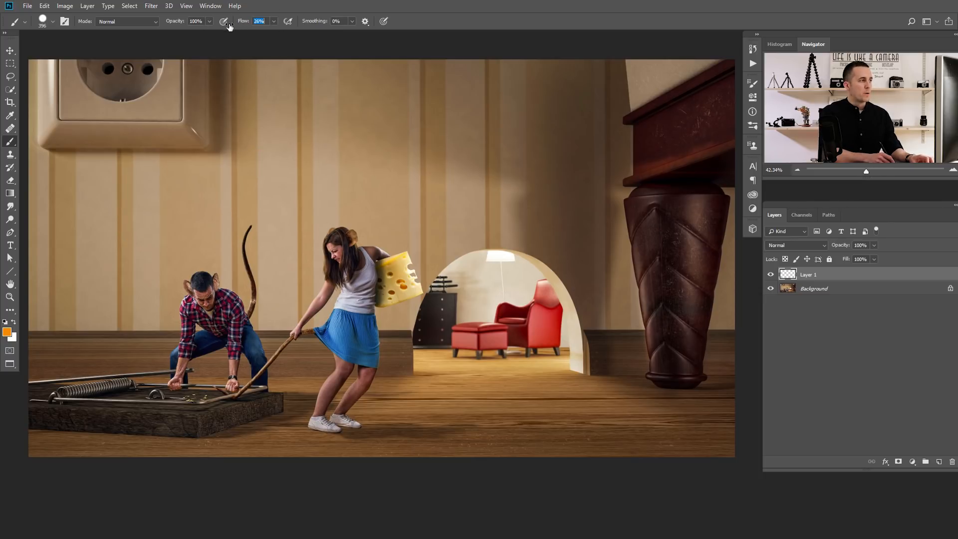
- Set the flow to 3%, build up orange paint over the wall and the two people, and undo it
text(3)
drag(210, 220, 394, 214)
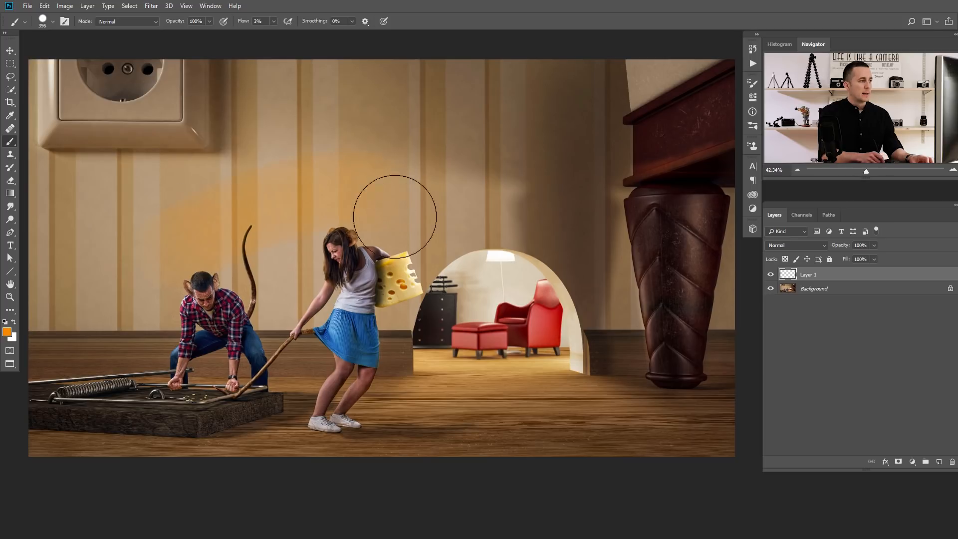
mouse_move(279, 274)
mouse_down()
mouse_move(220, 329)
mouse_move(432, 215)
mouse_move(213, 331)
mouse_move(345, 249)
mouse_move(381, 283)
mouse_move(396, 214)
mouse_up()
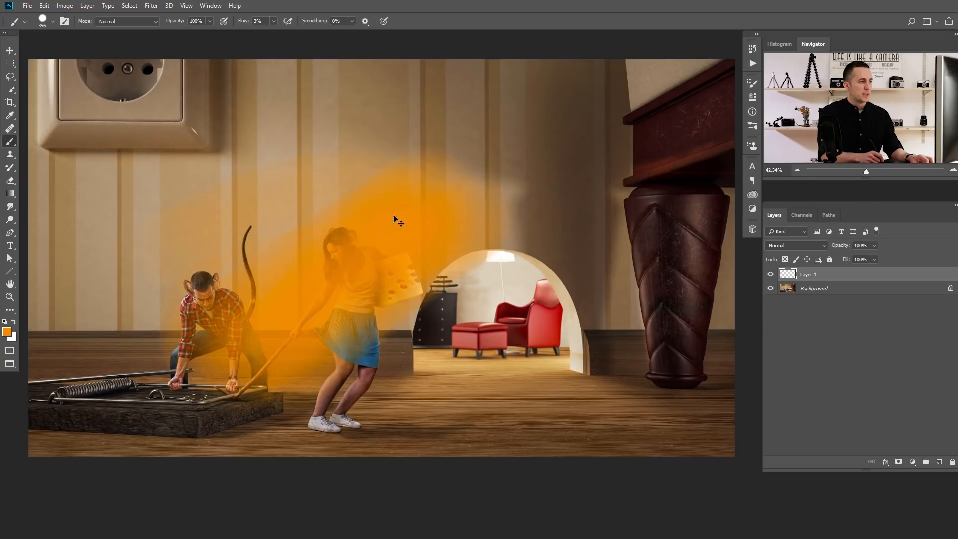
key(ctrl+z)
- Set the flow to 50% and the brush tip spacing to 81%, and try an orange stroke across the wall
key(5)
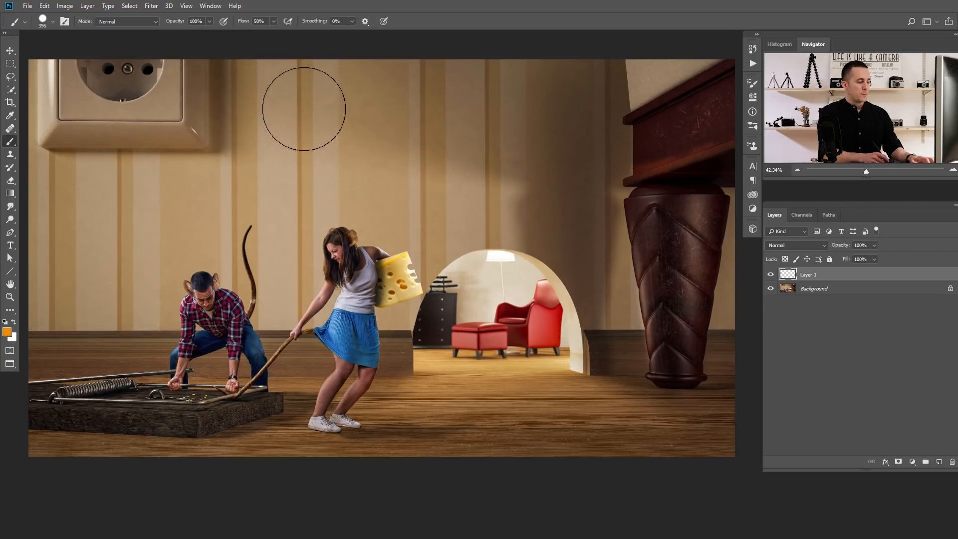
key(F5)
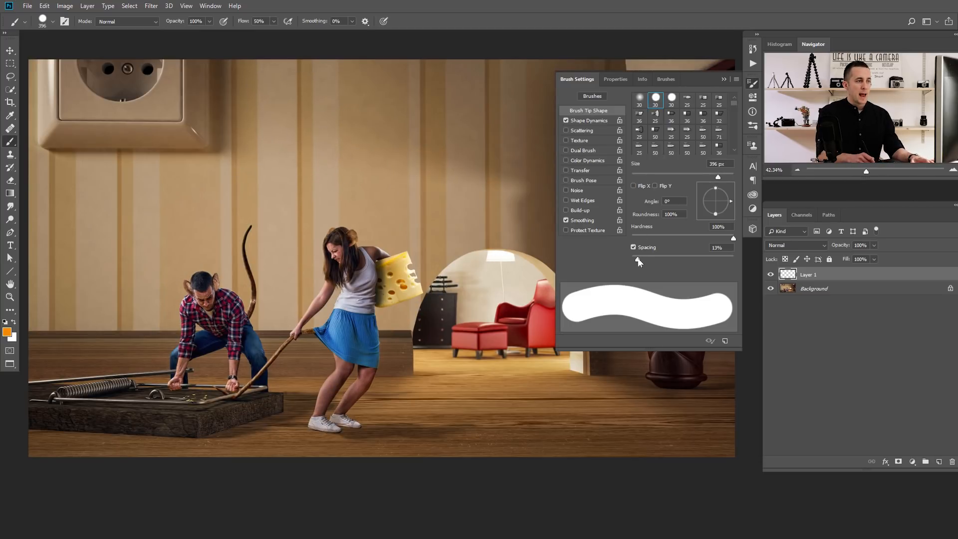
drag(641, 260, 673, 259)
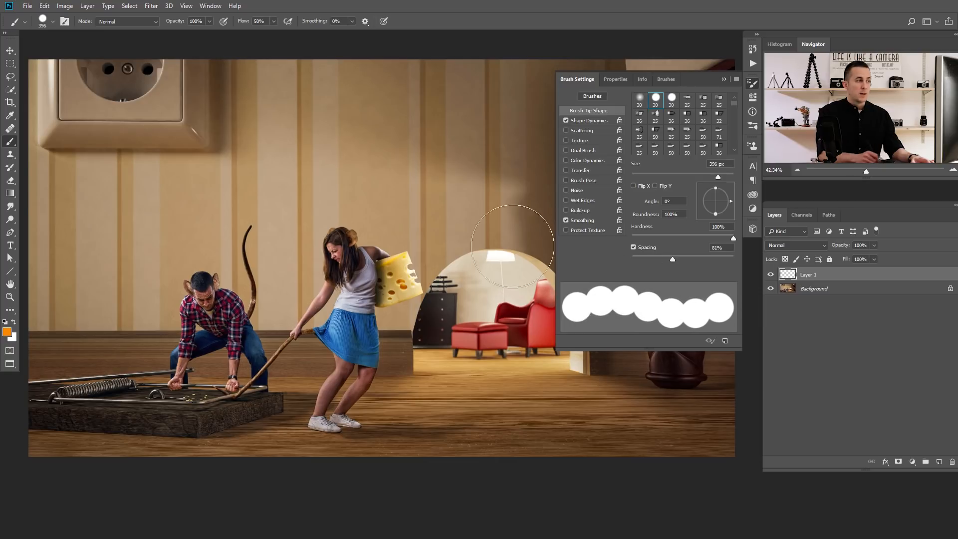
mouse_move(97, 217)
mouse_down()
mouse_move(301, 158)
mouse_move(410, 155)
mouse_move(451, 173)
mouse_move(488, 207)
mouse_move(506, 264)
mouse_move(501, 310)
mouse_move(478, 360)
mouse_move(435, 393)
mouse_move(355, 409)
mouse_move(230, 412)
mouse_move(135, 372)
mouse_move(88, 302)
mouse_move(89, 251)
mouse_move(106, 218)
mouse_move(179, 173)
mouse_move(329, 140)
mouse_move(400, 142)
mouse_move(449, 158)
mouse_move(489, 202)
mouse_move(489, 309)
mouse_move(445, 383)
mouse_move(417, 399)
mouse_move(345, 410)
mouse_move(162, 399)
mouse_move(115, 367)
mouse_move(79, 316)
mouse_move(75, 249)
mouse_move(105, 209)
mouse_move(317, 148)
mouse_move(440, 161)
mouse_move(495, 204)
mouse_move(492, 321)
mouse_move(406, 407)
mouse_move(259, 433)
mouse_move(137, 369)
mouse_move(107, 230)
mouse_move(287, 148)
mouse_move(467, 188)
mouse_up()
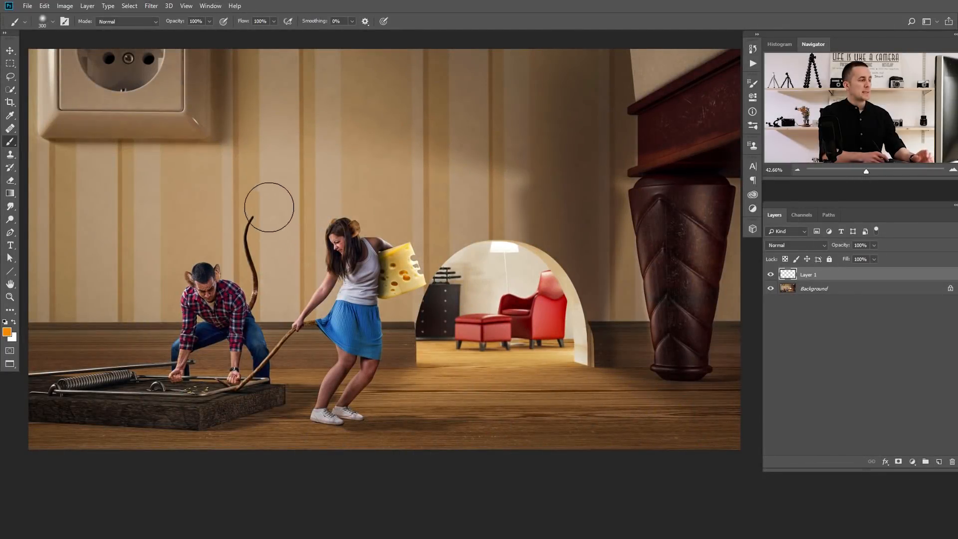
- Set the opacity to 30% and the flow to 10%, and paint soft orange over the crouching man
key(3)
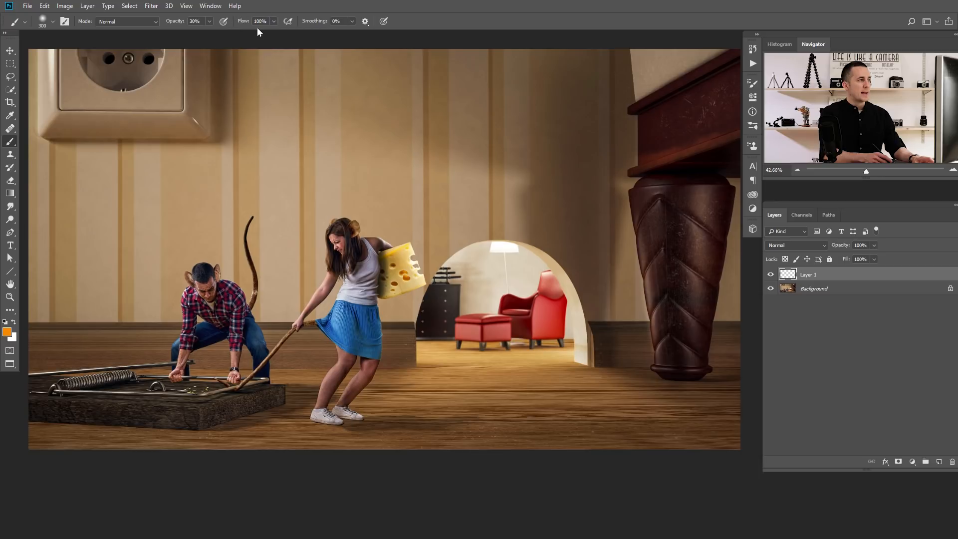
key(shift+1)
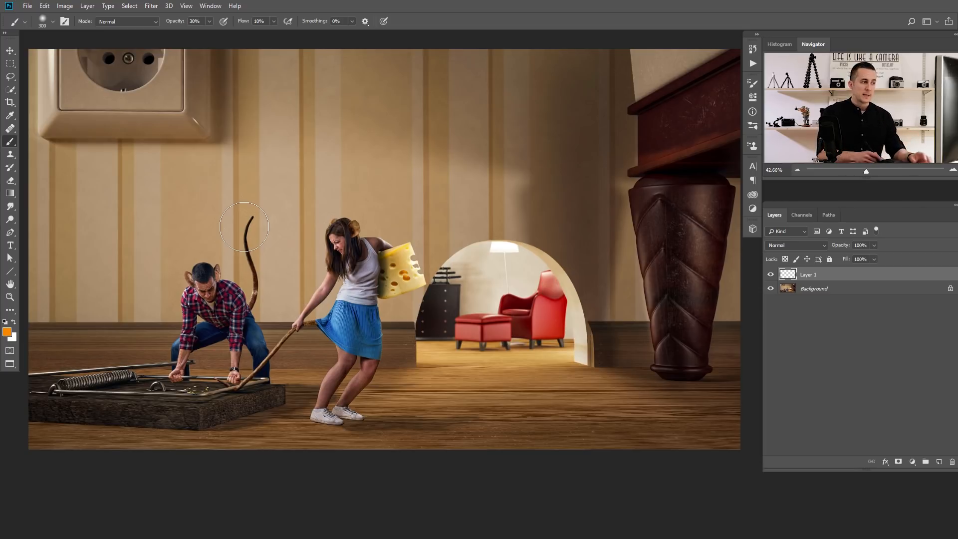
mouse_move(212, 267)
mouse_down()
mouse_move(197, 236)
mouse_move(212, 204)
mouse_move(168, 269)
mouse_move(157, 326)
mouse_move(269, 195)
mouse_move(266, 226)
mouse_move(216, 349)
mouse_move(228, 360)
mouse_move(228, 330)
mouse_move(204, 287)
mouse_move(217, 229)
mouse_move(229, 203)
mouse_move(262, 226)
mouse_move(242, 296)
mouse_move(230, 238)
mouse_move(218, 235)
mouse_move(200, 255)
mouse_move(181, 326)
mouse_move(207, 353)
mouse_move(224, 336)
mouse_move(211, 358)
mouse_move(228, 324)
mouse_move(213, 347)
mouse_move(191, 332)
mouse_move(203, 358)
mouse_up()
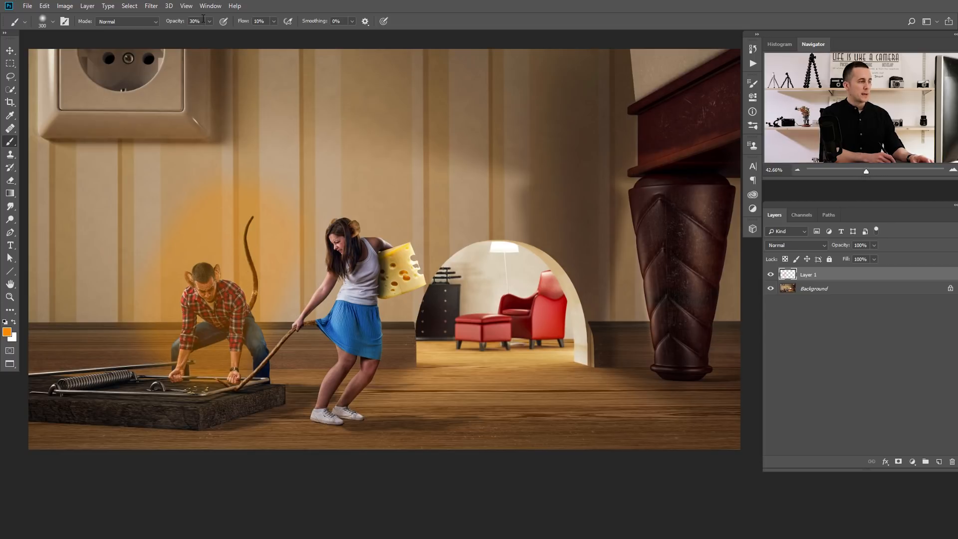
- Set the opacity to 60%, build up orange over the man and woman at 10% flow, and delete the painted layer
key(6)
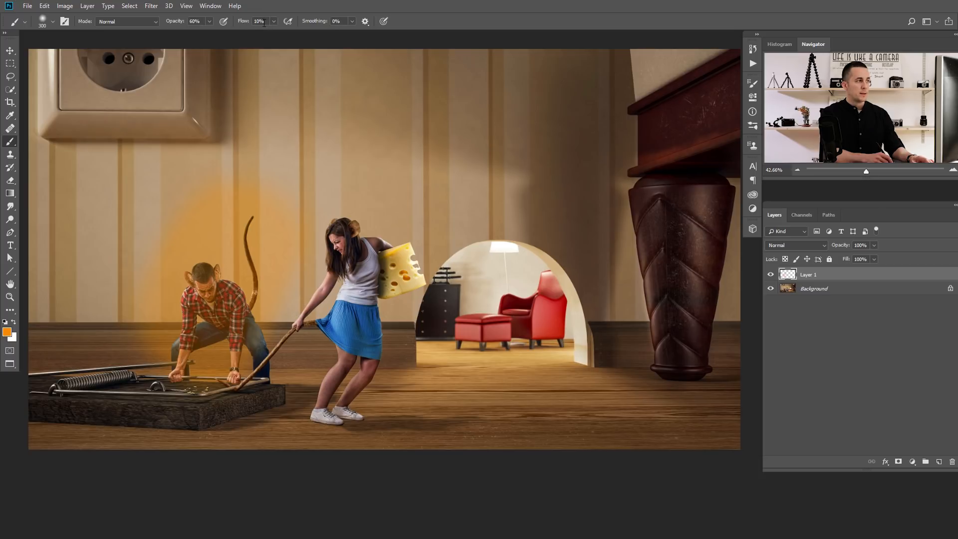
mouse_move(247, 340)
mouse_down()
mouse_move(260, 356)
mouse_move(295, 361)
mouse_move(332, 386)
mouse_move(357, 373)
mouse_move(381, 281)
mouse_move(364, 221)
mouse_move(283, 237)
mouse_move(260, 225)
mouse_move(208, 235)
mouse_move(189, 273)
mouse_move(221, 232)
mouse_move(252, 239)
mouse_move(288, 360)
mouse_move(335, 369)
mouse_move(347, 327)
mouse_up()
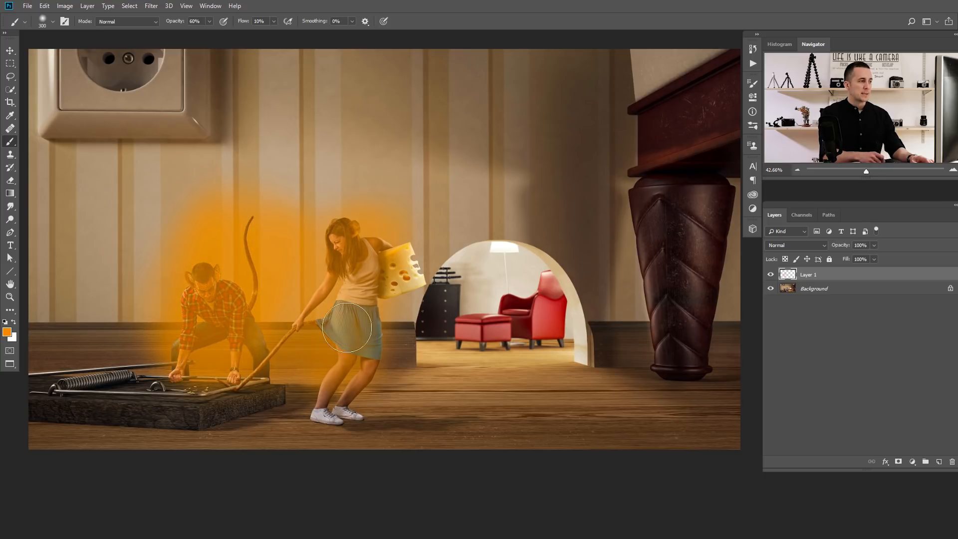
mouse_move(238, 232)
mouse_down()
mouse_move(212, 251)
mouse_move(203, 310)
mouse_move(214, 297)
mouse_move(269, 291)
mouse_up()
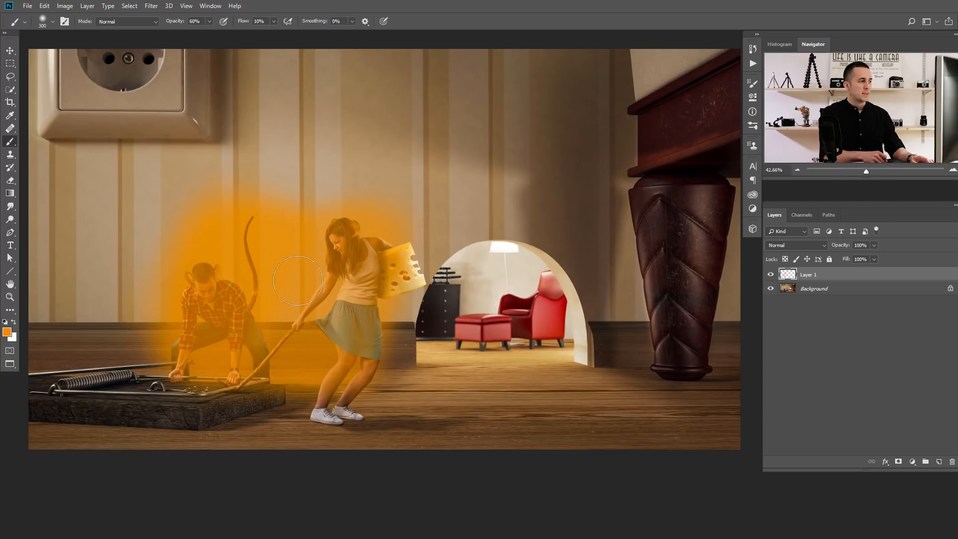
drag(314, 245, 301, 307)
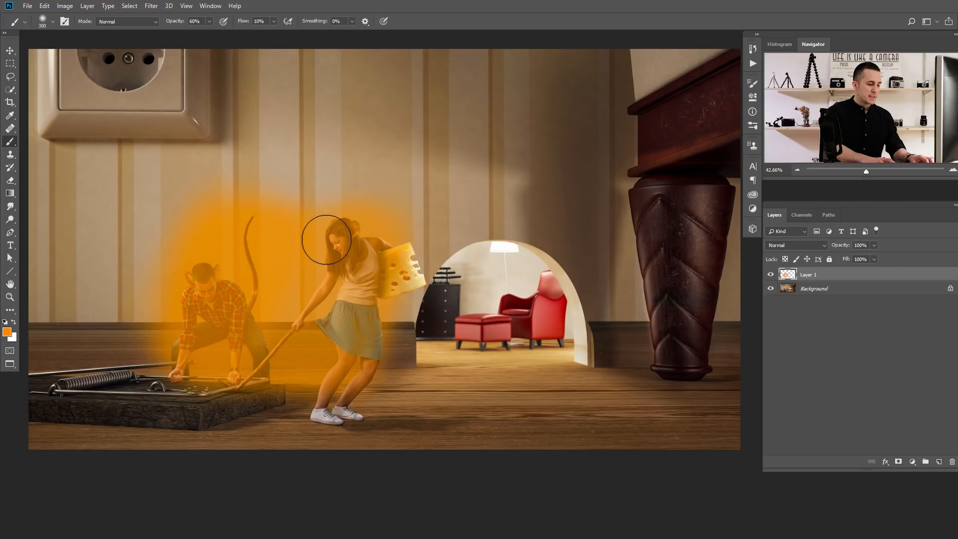
key(Delete)
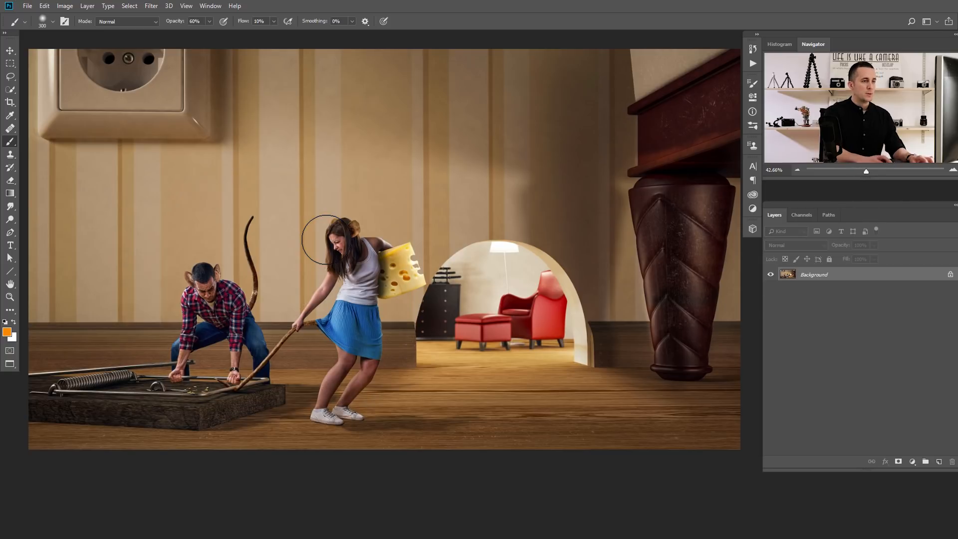
- Add a Curves adjustment layer that brightens the whole image and invert its mask to black
click(915, 463)
click(893, 335)
drag(673, 185, 657, 146)
click(724, 79)
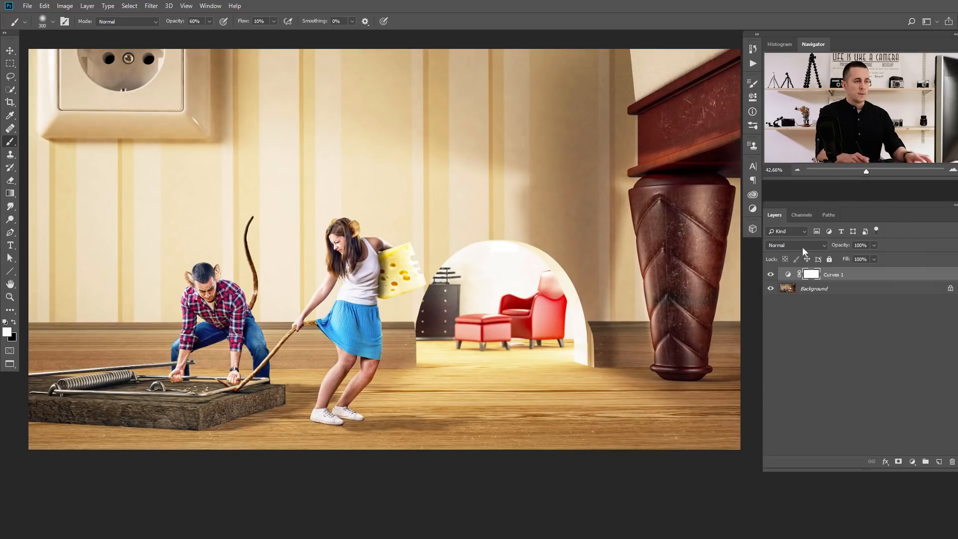
key(ctrl+i)
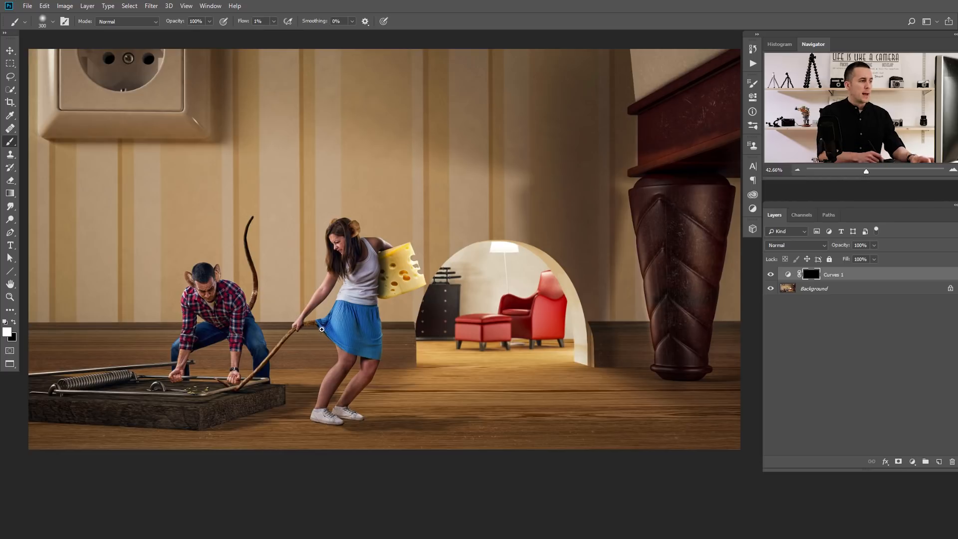
- Brighten the folds of the woman's blue skirt by painting white on the Curves mask with a 150 px brush at 1% flow
scroll(351, 322, up, 5)
key(bracketleft)
key(bracketleft)
key(bracketleft)
key(bracketleft)
key(bracketleft)
key(bracketleft)
key(bracketleft)
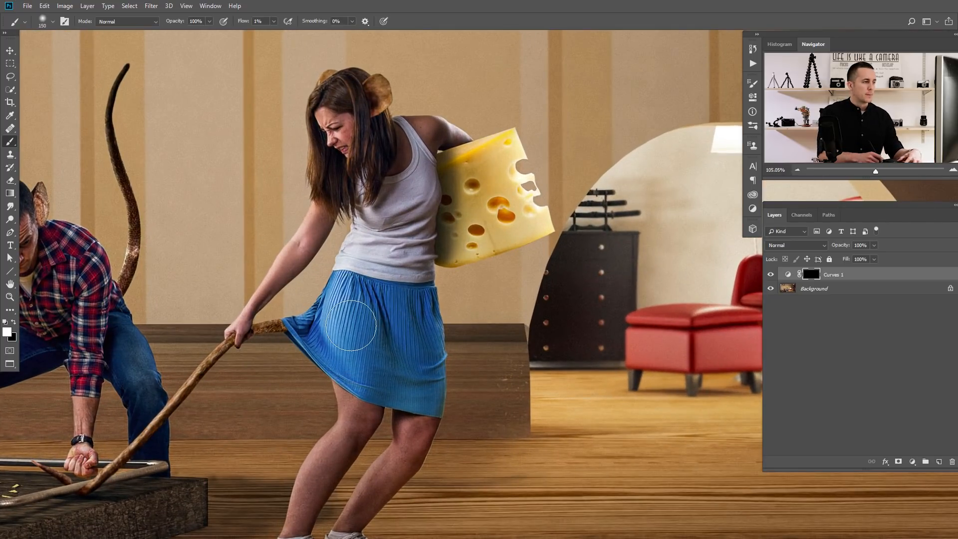
drag(343, 323, 347, 288)
drag(345, 335, 349, 358)
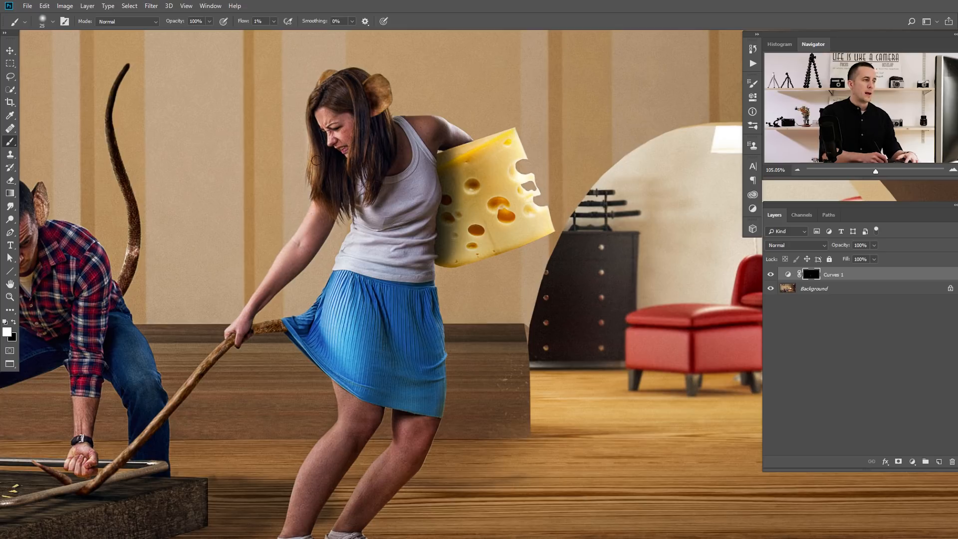
drag(41, 322, 314, 242)
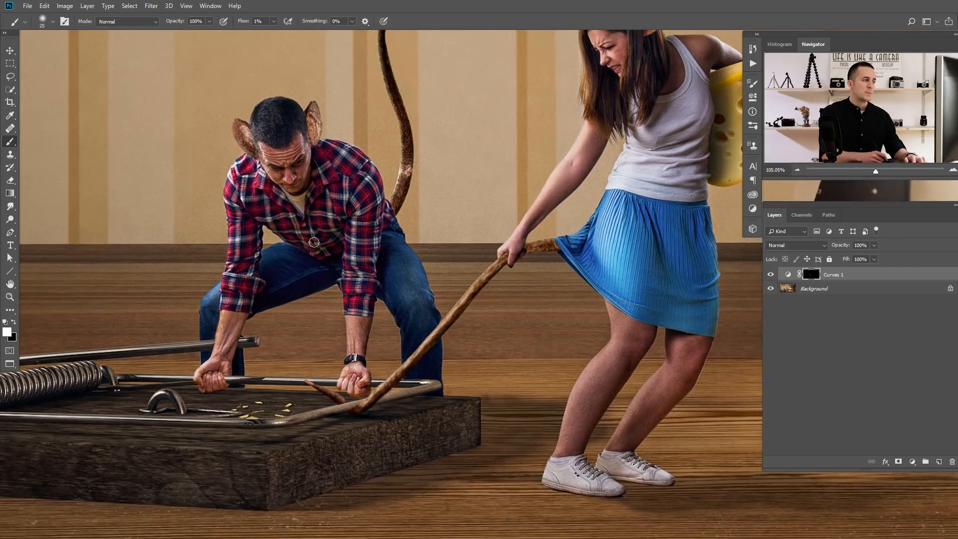